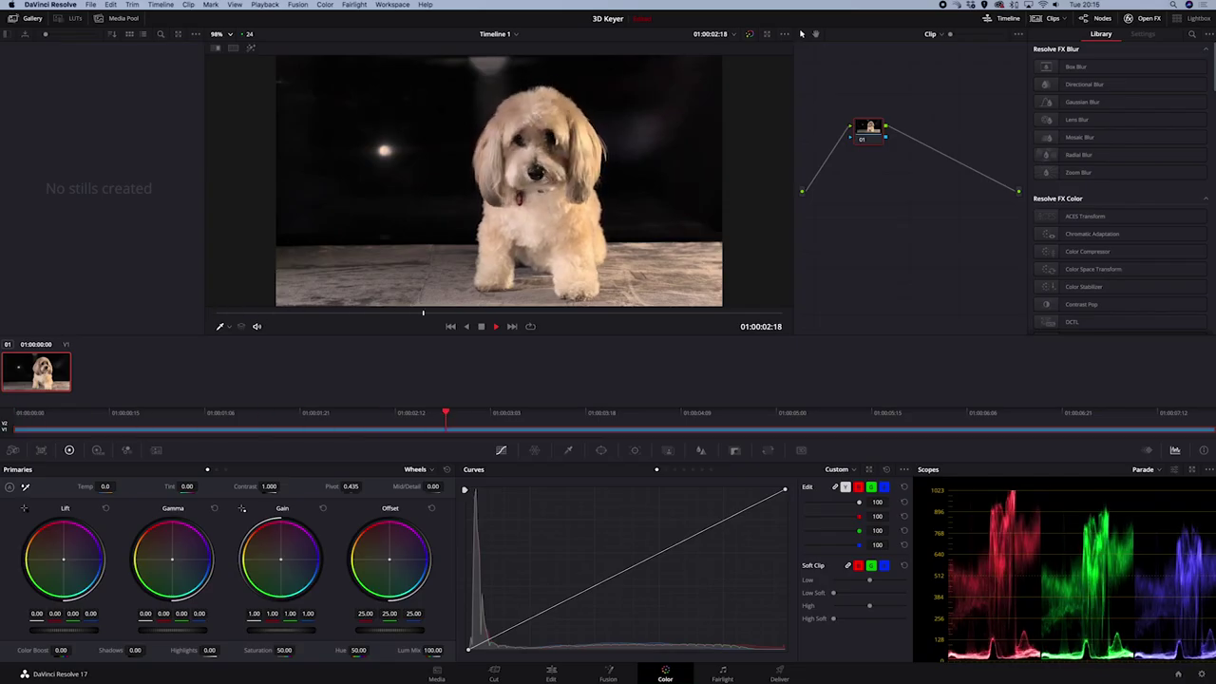
Stop the dog clip's playback and open the Magic Mask palette on the Color page.
{"action": "key", "text": "space"}
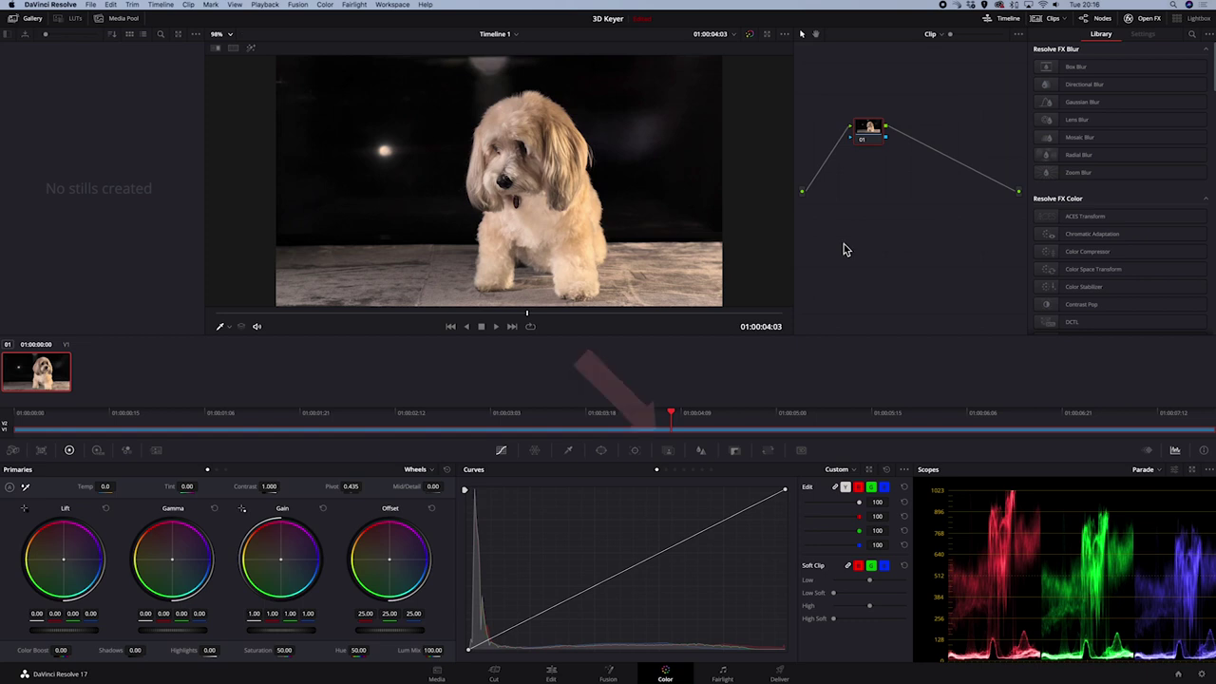
{"action": "left_click", "coordinate": [676, 453]}
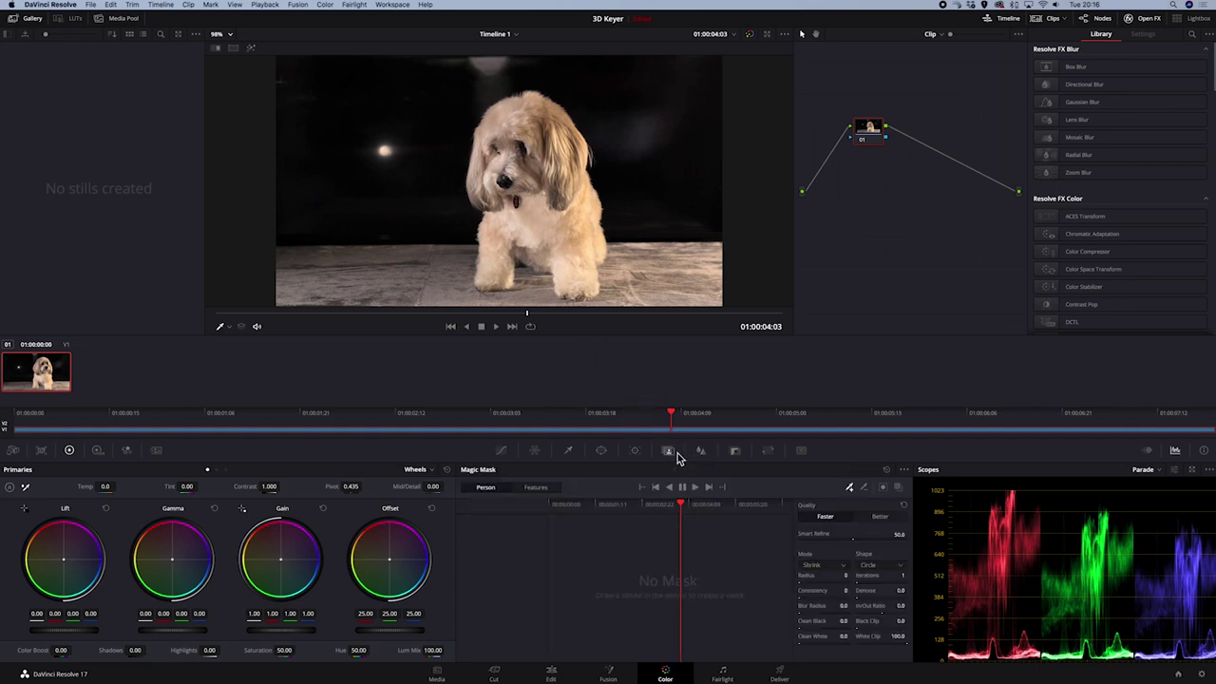
{"action": "left_click_drag", "start_coordinate": [680, 504], "coordinate": [766, 508]}
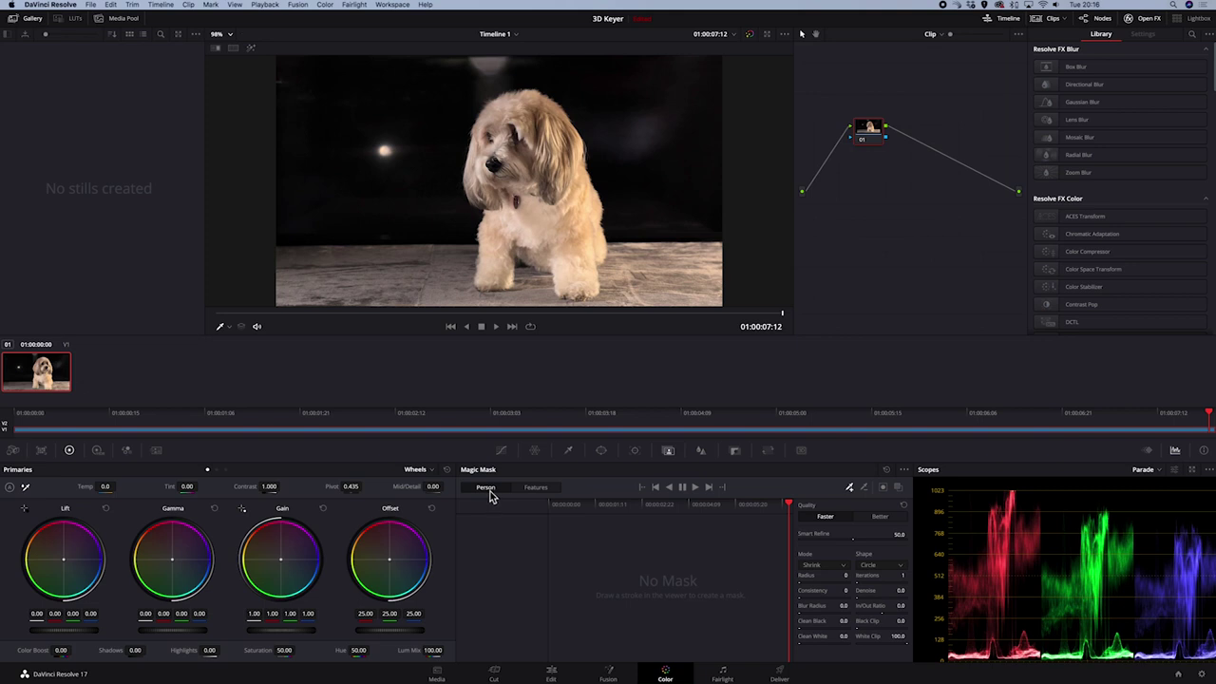
{"action": "left_click", "coordinate": [534, 491]}
{"action": "left_click", "coordinate": [535, 509]}
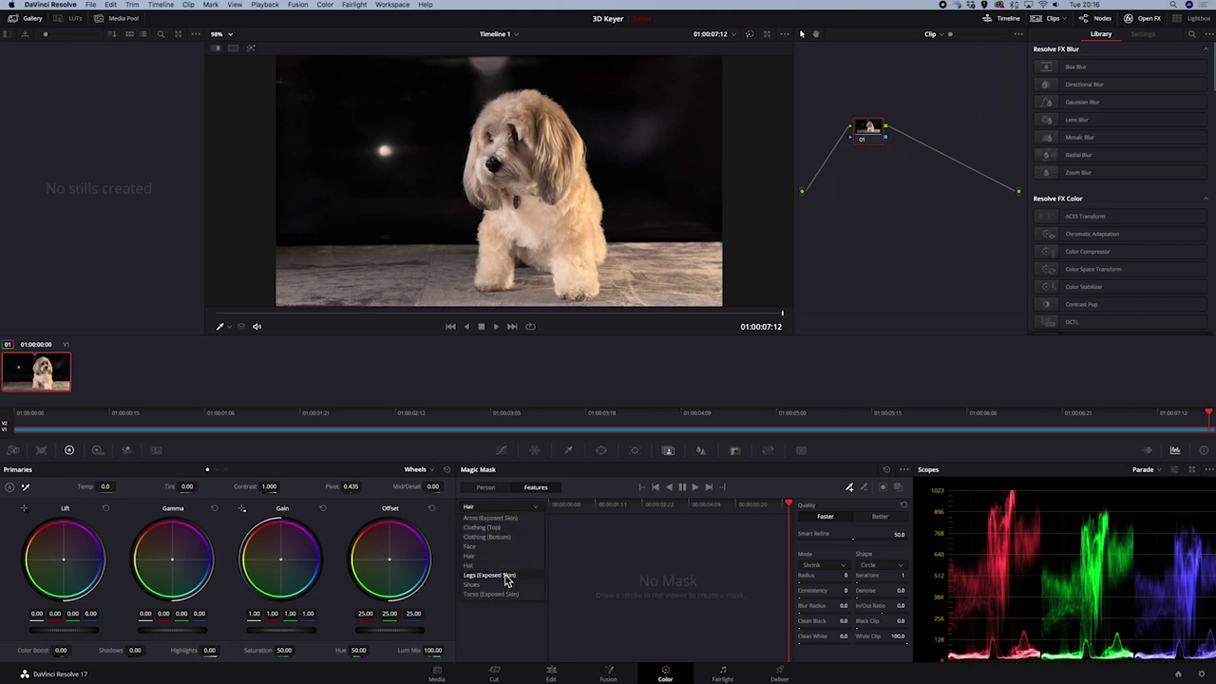
{"action": "left_click", "coordinate": [538, 511]}
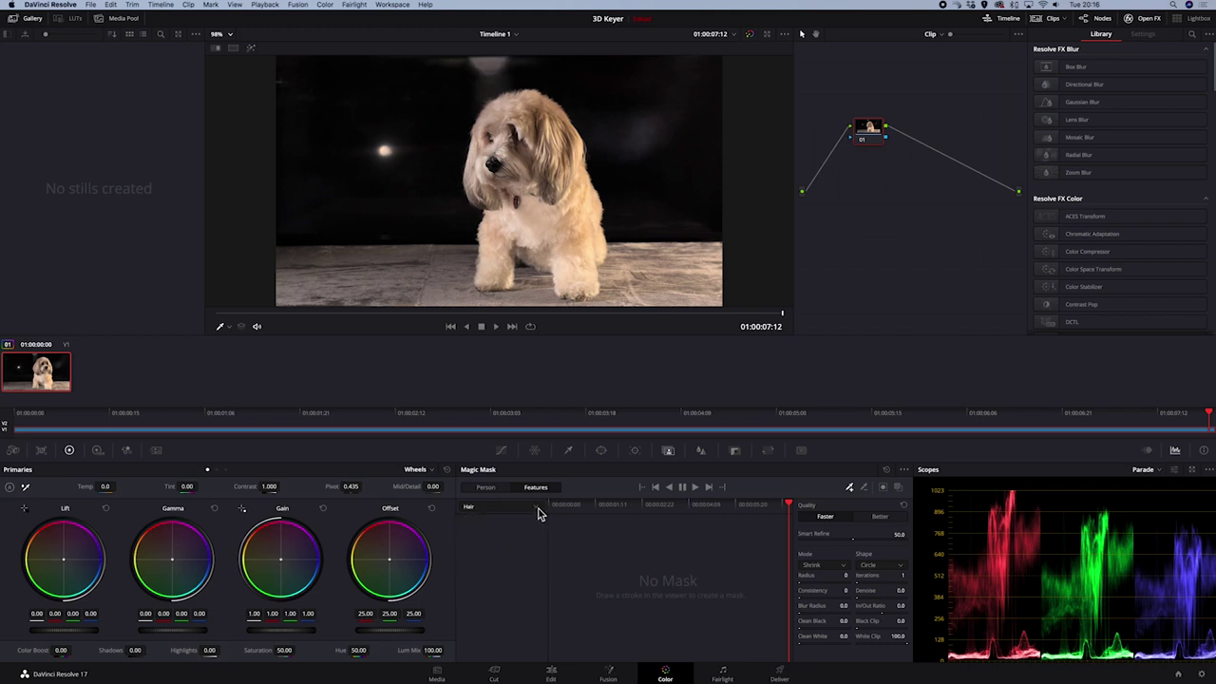
{"action": "left_click", "coordinate": [486, 493]}
Draw a Magic Mask stroke down the dog's face, toggle the mask overlay, and preview the cutout against grey.
{"action": "left_click_drag", "start_coordinate": [520, 160], "coordinate": [528, 193]}
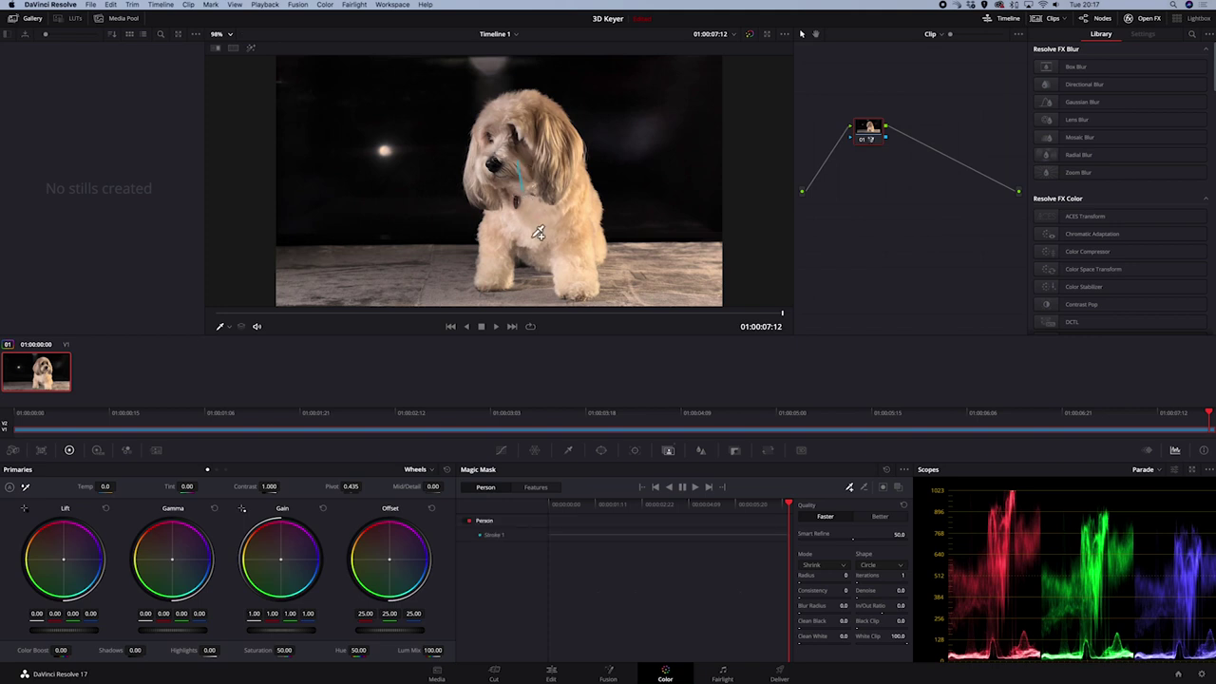
{"action": "left_click", "coordinate": [898, 489]}
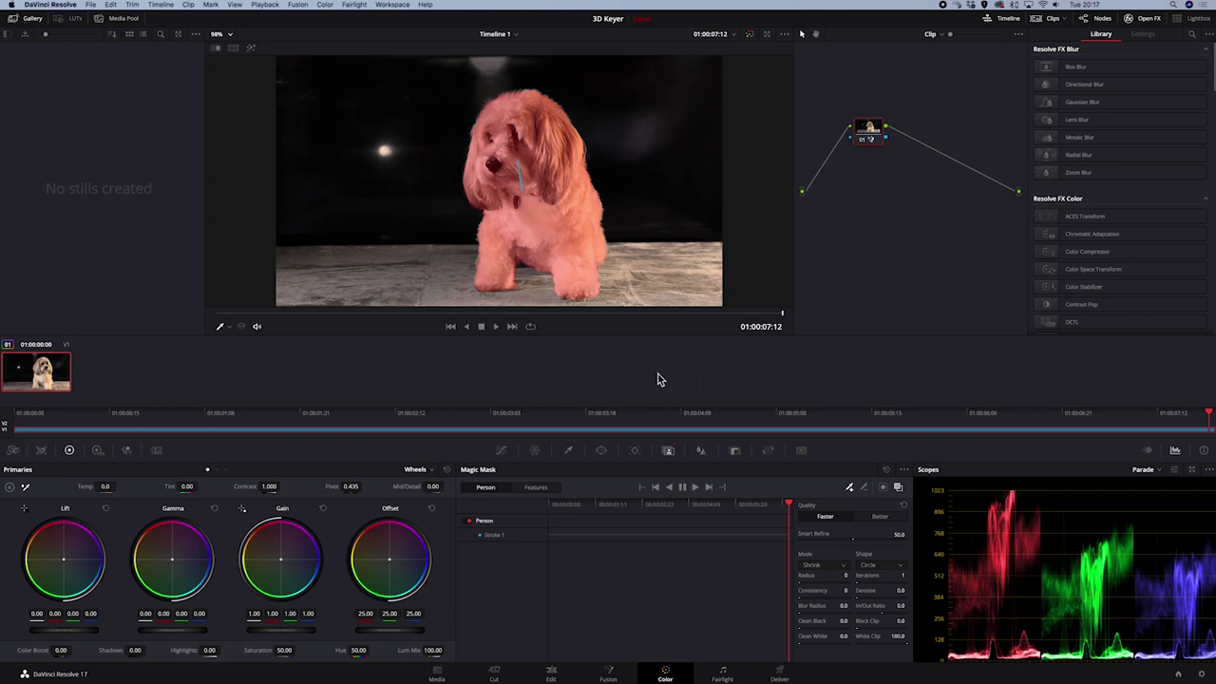
{"action": "left_click", "coordinate": [897, 488]}
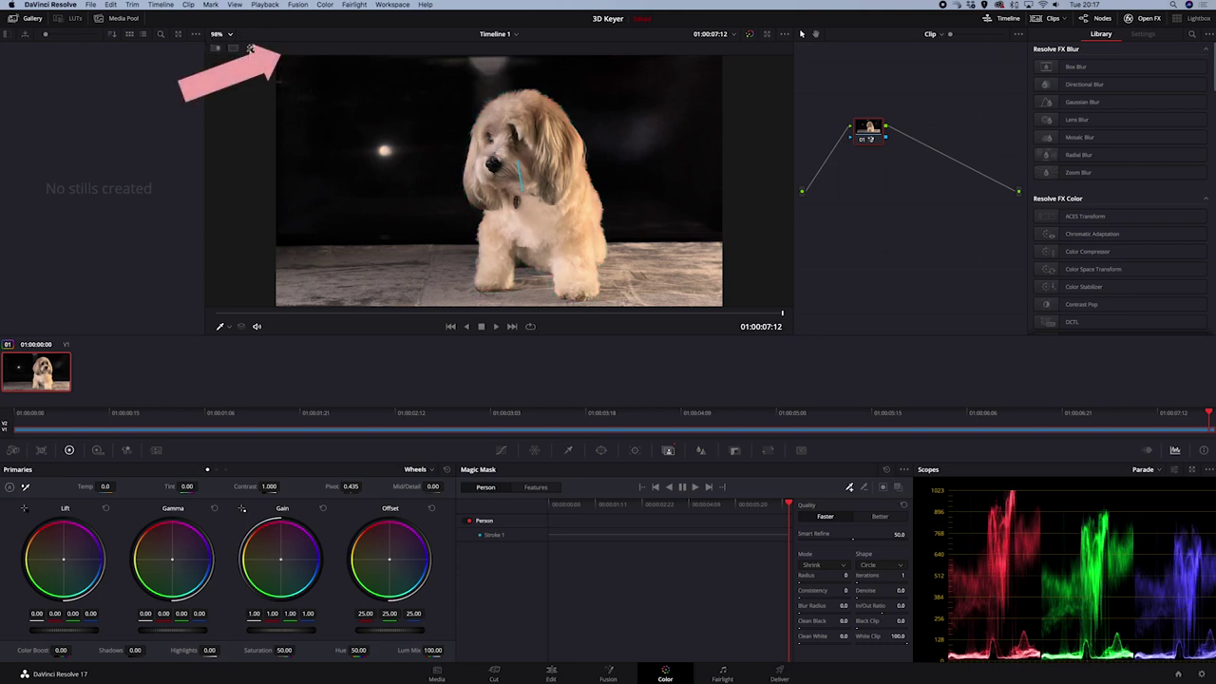
{"action": "left_click", "coordinate": [251, 48]}
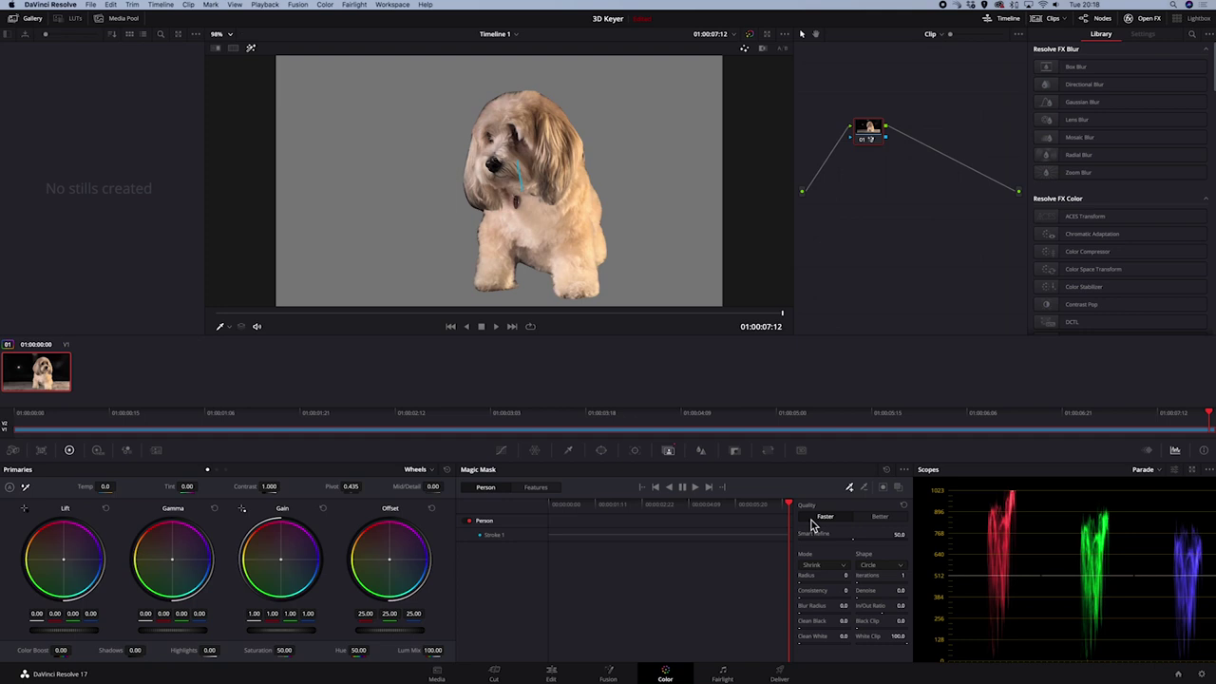
Set Magic Mask quality to Better and track Stroke 1 in reverse to the first frame.
{"action": "left_click", "coordinate": [880, 518]}
{"action": "left_click", "coordinate": [671, 493]}
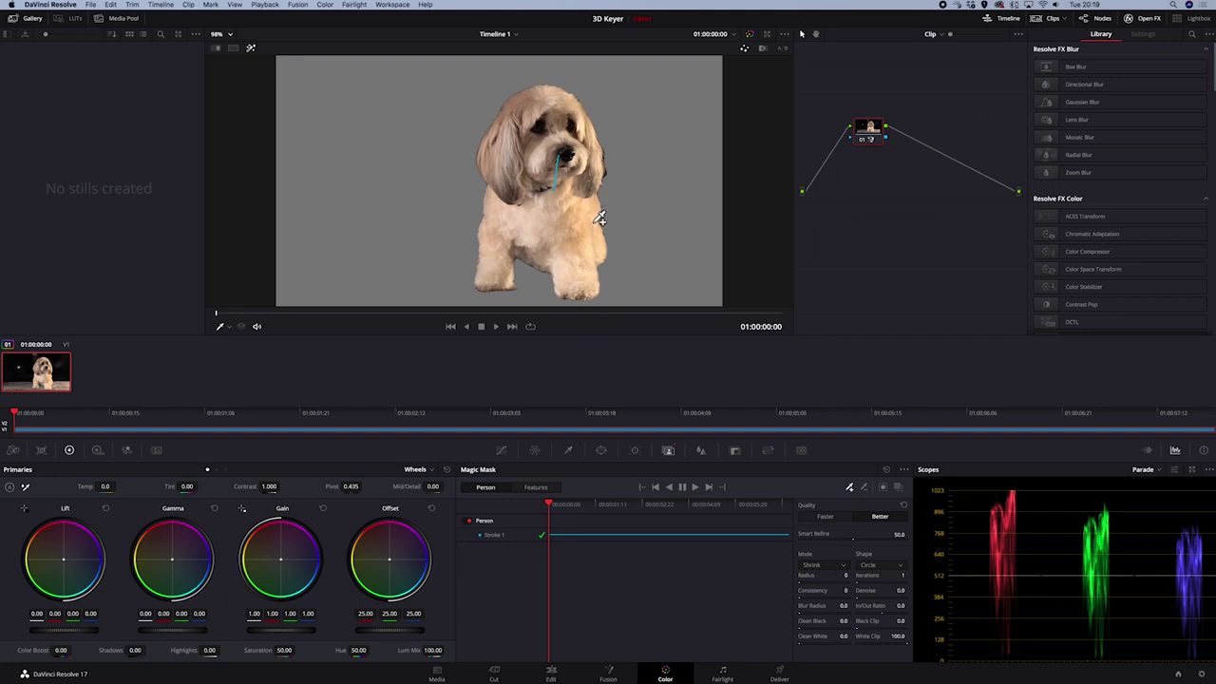
Add two subtract strokes on stray spots at the dog's right edge and track them forward.
{"action": "left_click", "coordinate": [863, 487]}
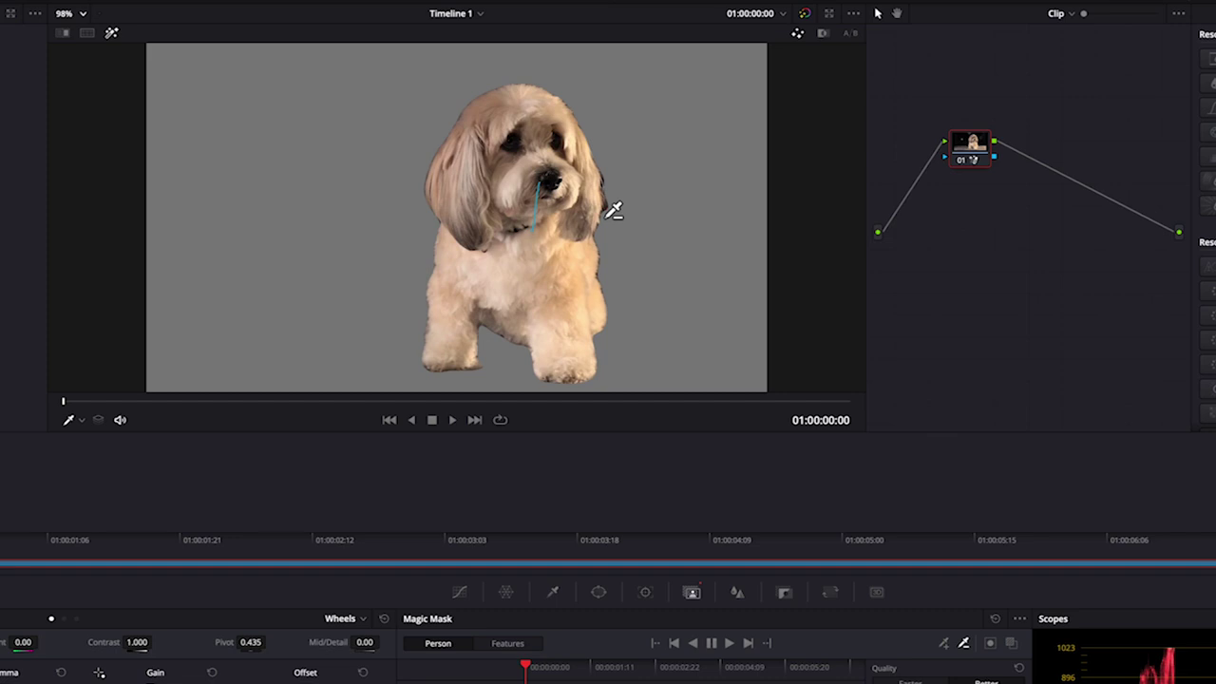
{"action": "left_click", "coordinate": [606, 209]}
{"action": "left_click", "coordinate": [613, 182]}
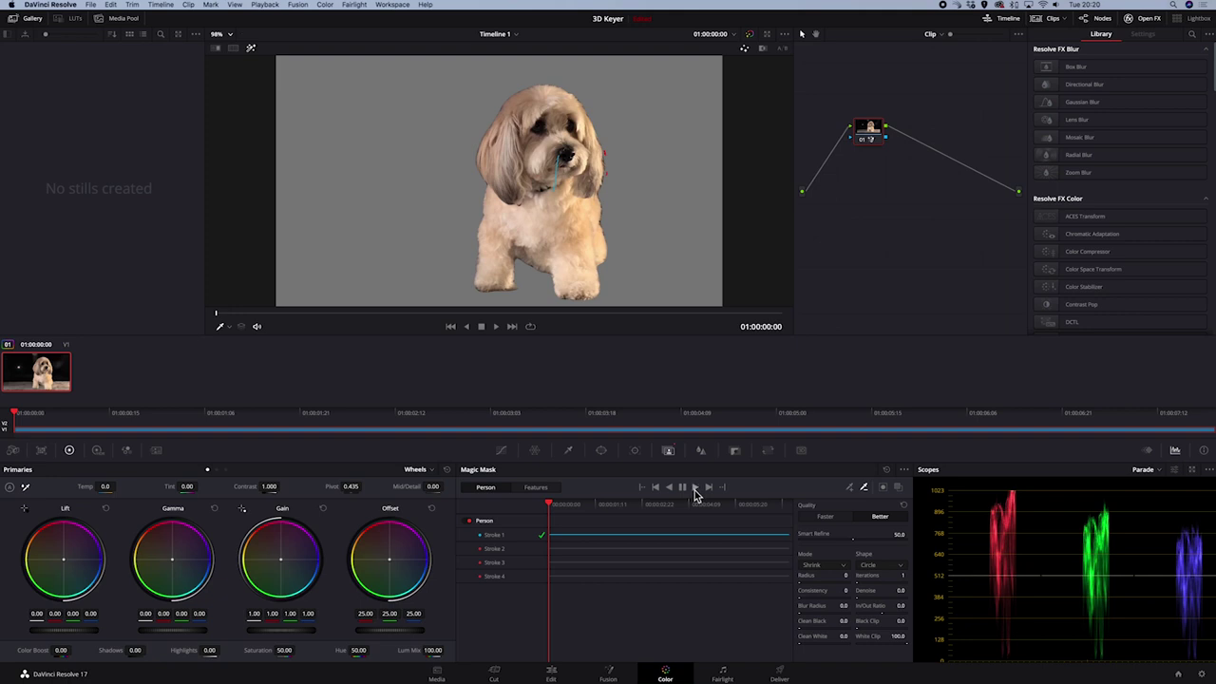
{"action": "left_click", "coordinate": [694, 487]}
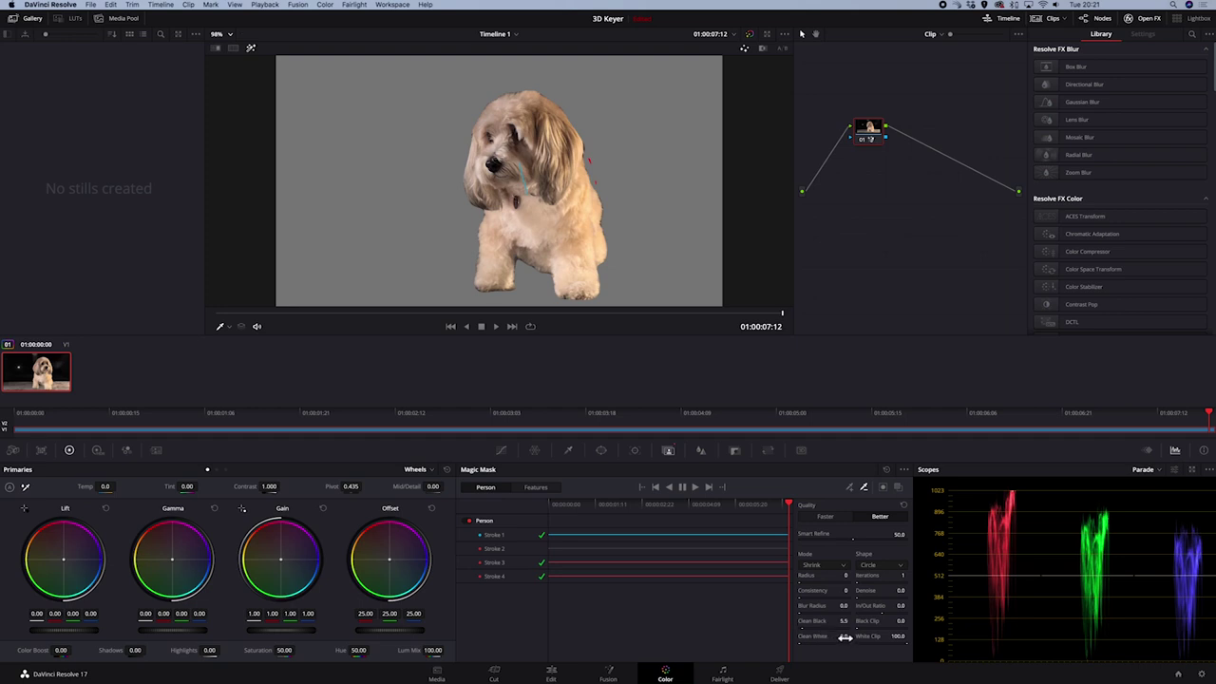
Edit Clean Black, scrub the clip to check the mask, and raise Denoise to about 30.
{"action": "left_click", "coordinate": [844, 621]}
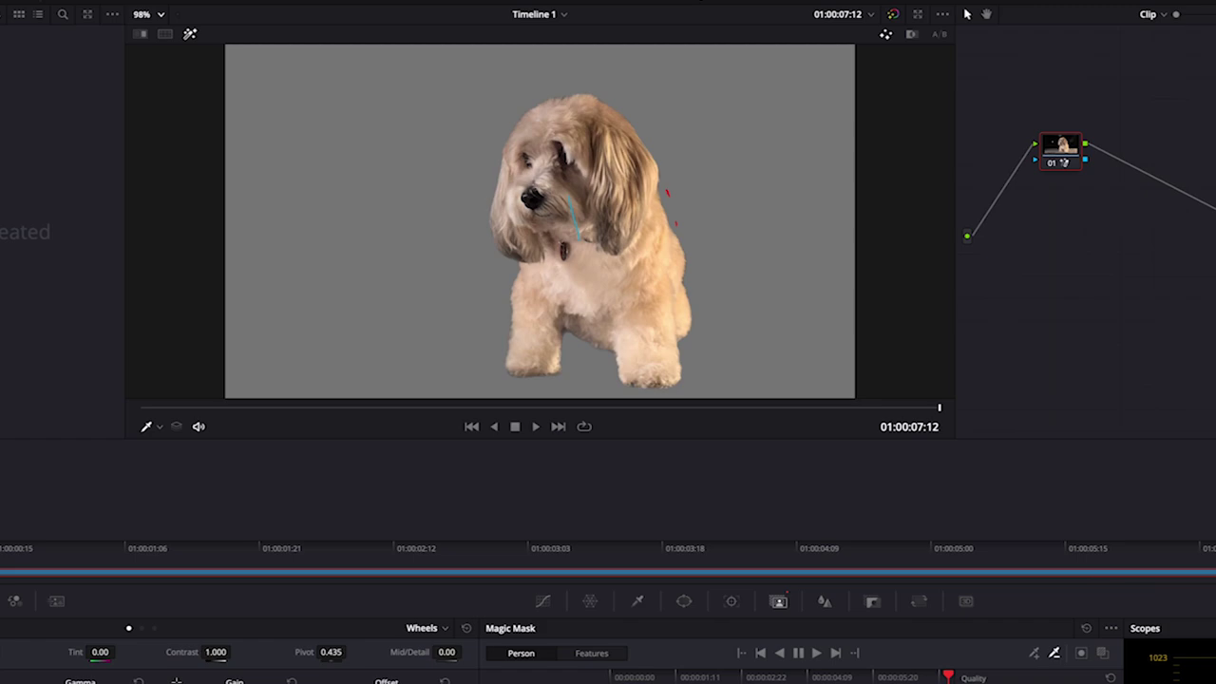
{"action": "left_click_drag", "start_coordinate": [699, 680], "coordinate": [607, 683]}
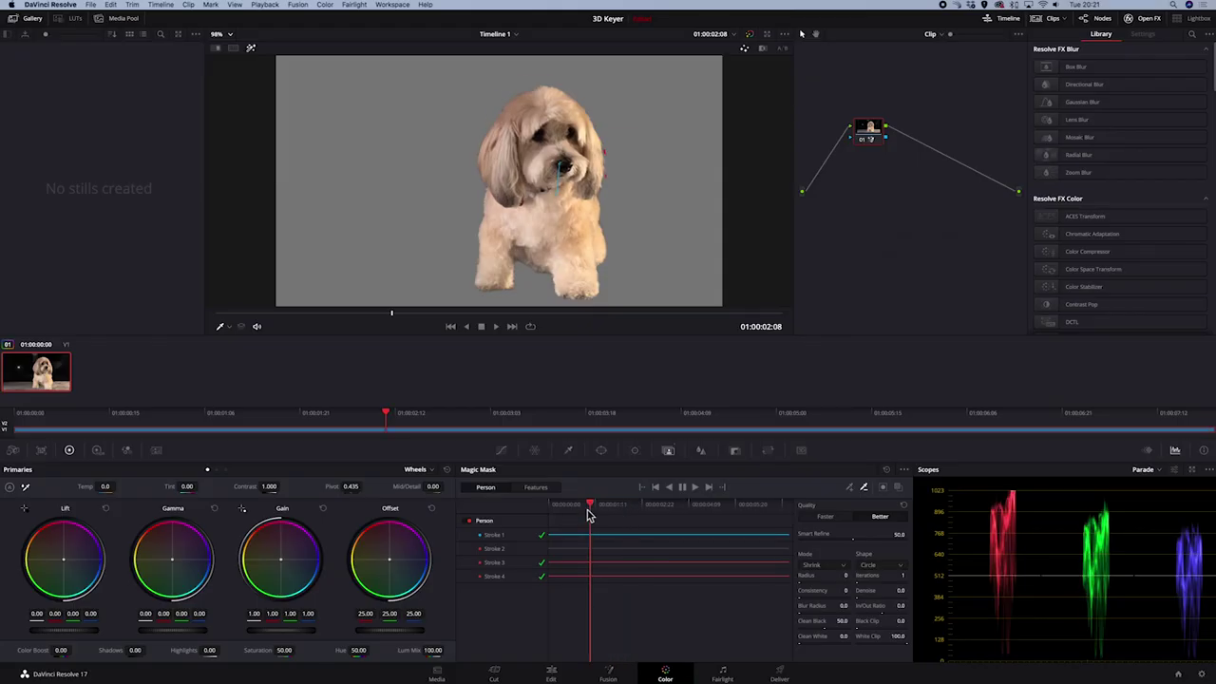
{"action": "left_click_drag", "start_coordinate": [547, 518], "coordinate": [699, 519]}
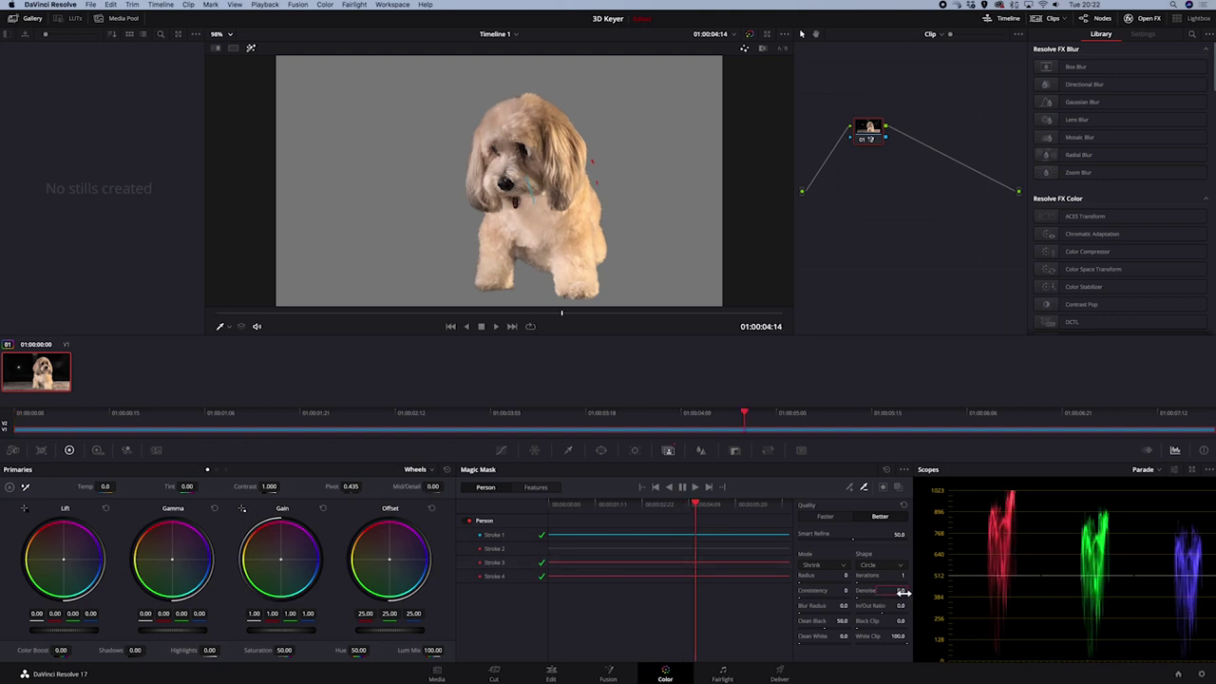
{"action": "left_click_drag", "start_coordinate": [902, 591], "coordinate": [904, 591]}
Set Blur Radius to 10 and Denoise to 50, then play the clip to review the matte.
{"action": "left_click", "coordinate": [845, 606]}
{"action": "type", "text": "10"}
{"action": "key", "text": "Return"}
{"action": "left_click", "coordinate": [901, 591]}
{"action": "type", "text": "50"}
{"action": "key", "text": "Return"}
{"action": "left_click", "coordinate": [495, 326]}
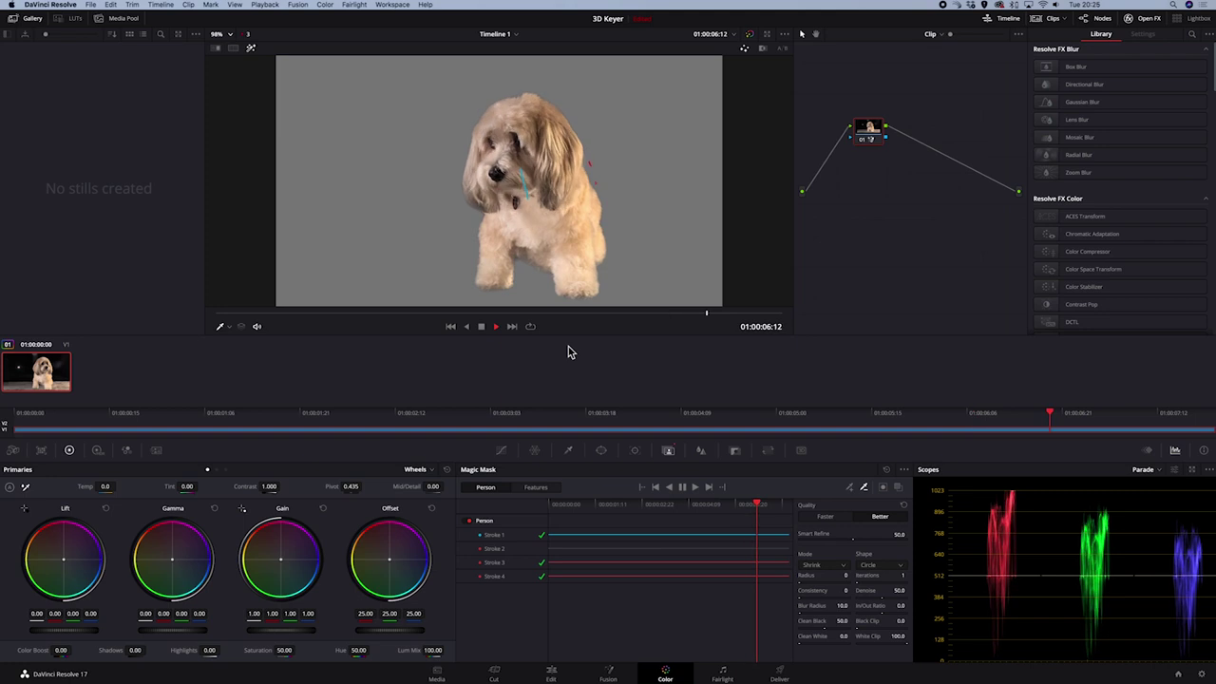
Set Clean Black to 70 and Denoise to 60, then play back the refined matte.
{"action": "left_click", "coordinate": [844, 621]}
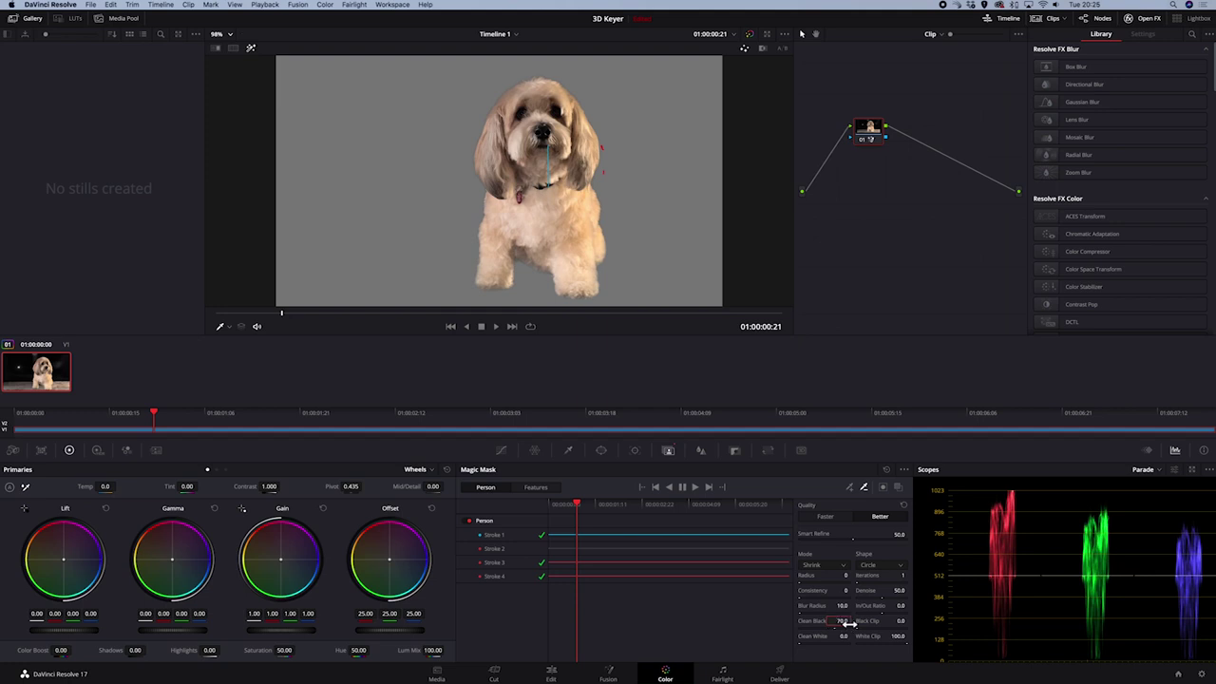
{"action": "left_click", "coordinate": [899, 591]}
{"action": "type", "text": "60"}
{"action": "key", "text": "Return"}
{"action": "key", "text": "space"}
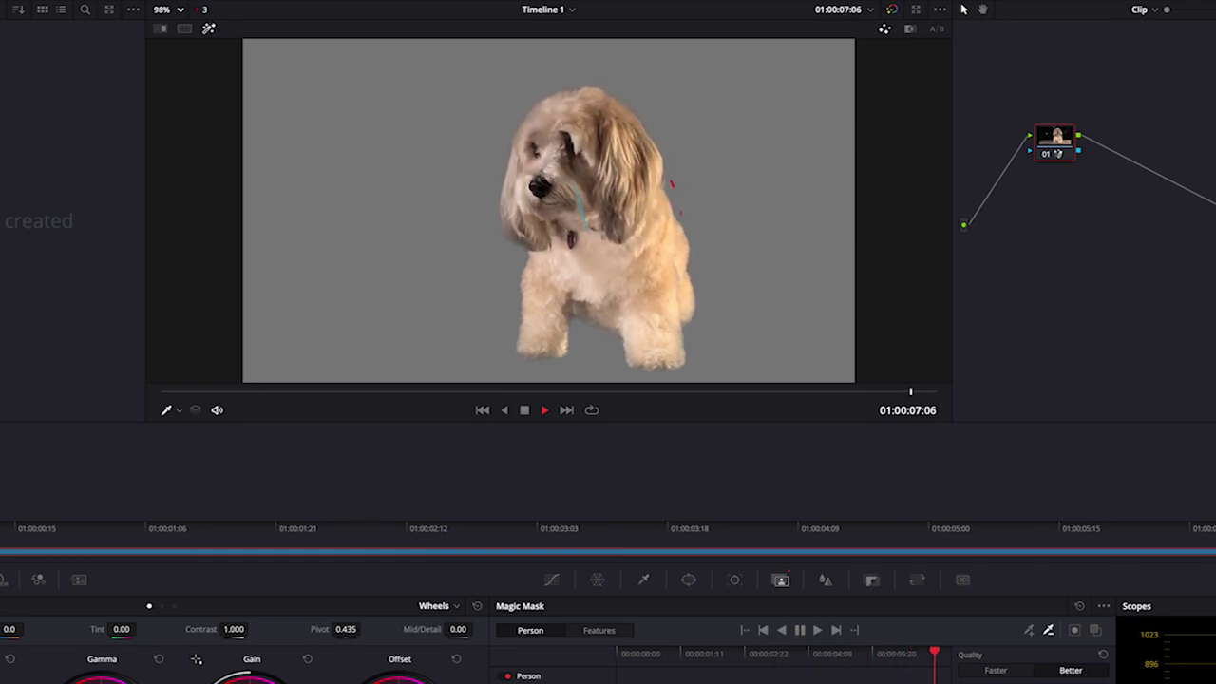
{"action": "key", "text": "space"}
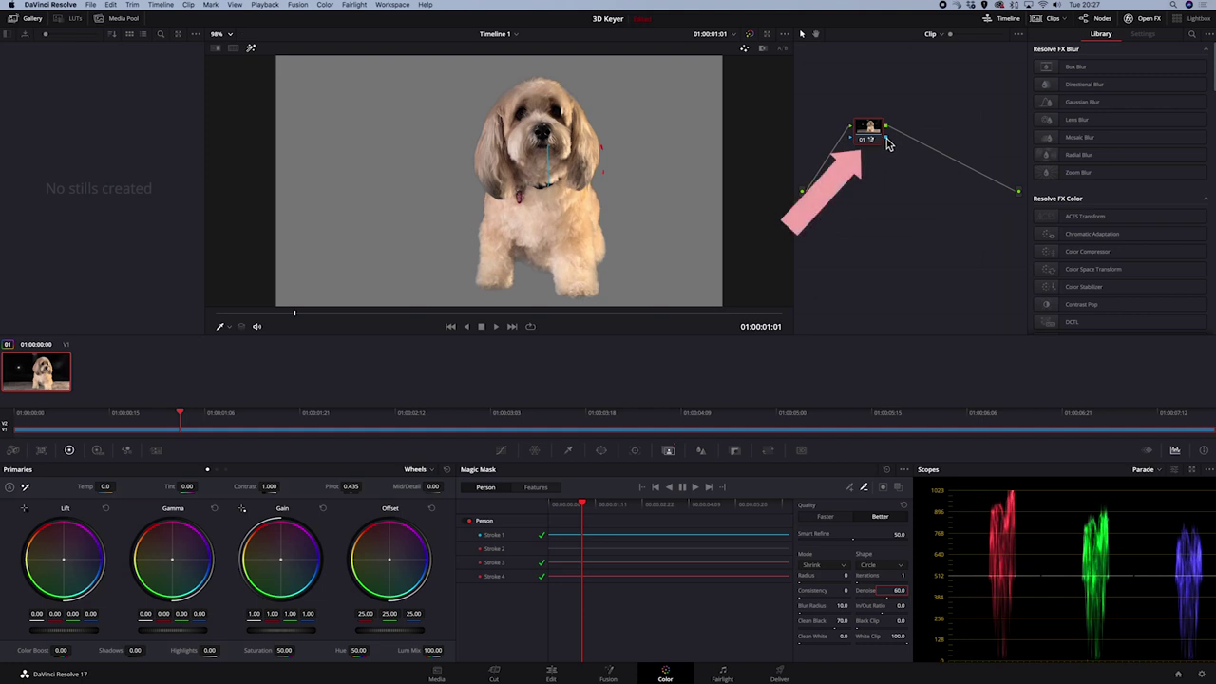
Route the node's key output to the tree output and view the black-and-white matte on the Deliver page.
{"action": "left_click_drag", "start_coordinate": [888, 143], "coordinate": [1018, 196]}
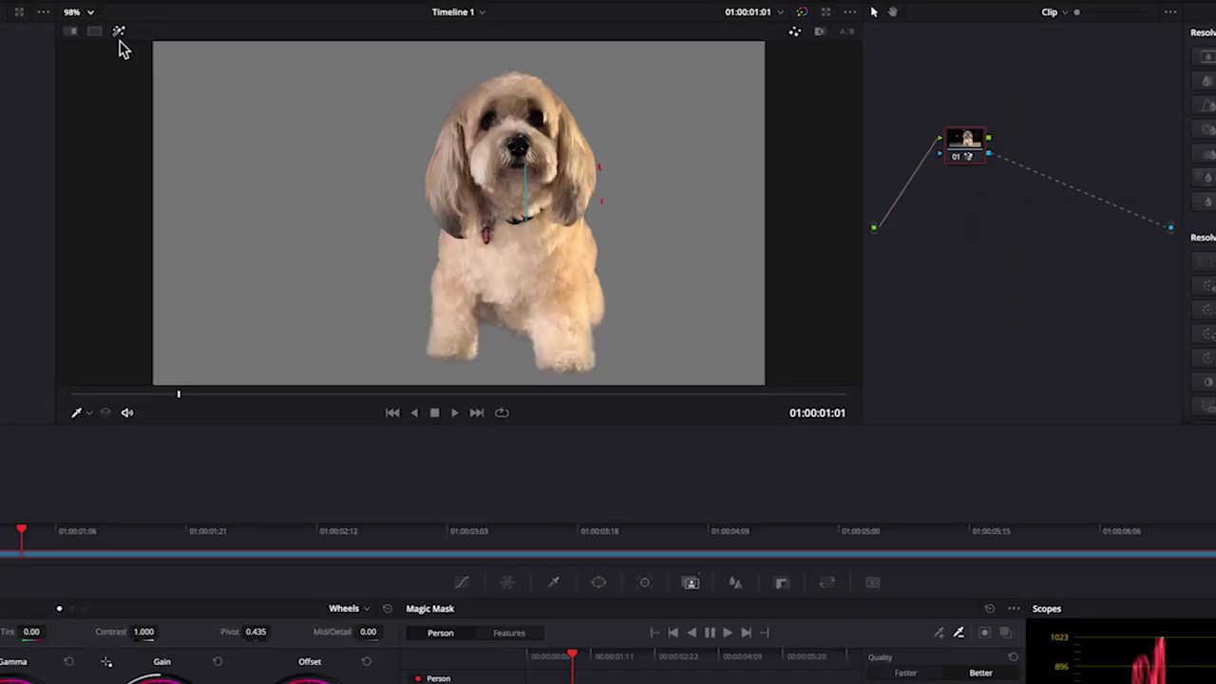
{"action": "left_click", "coordinate": [122, 39]}
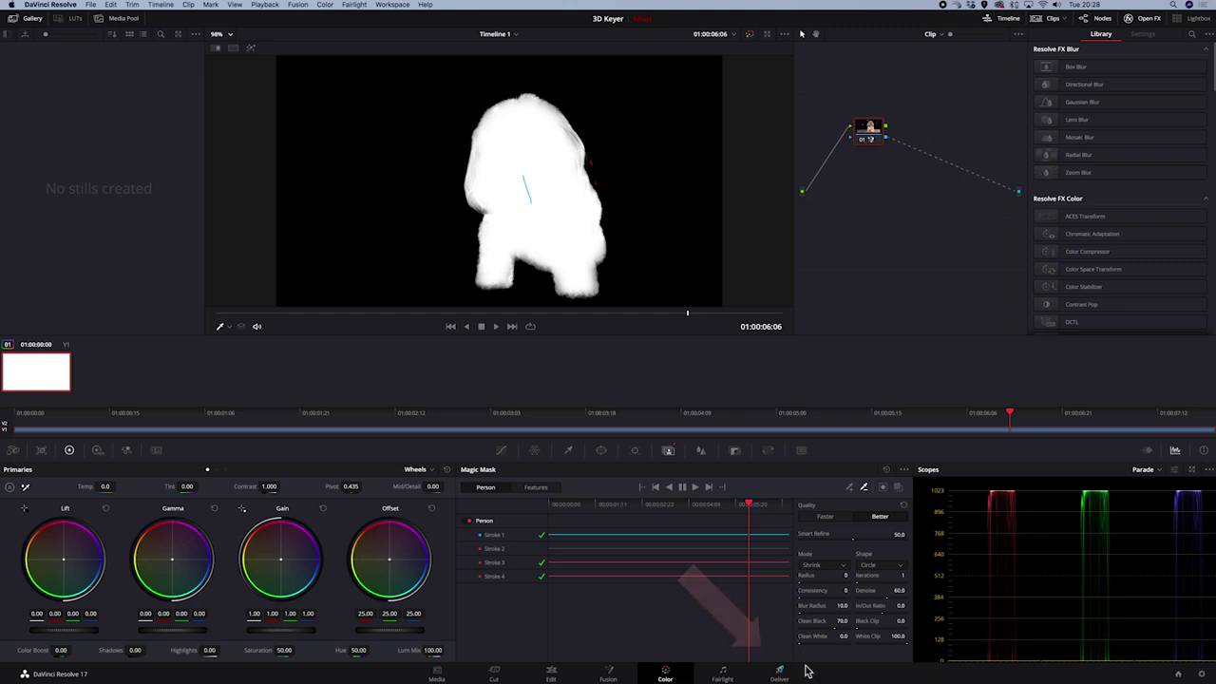
{"action": "left_click", "coordinate": [779, 674]}
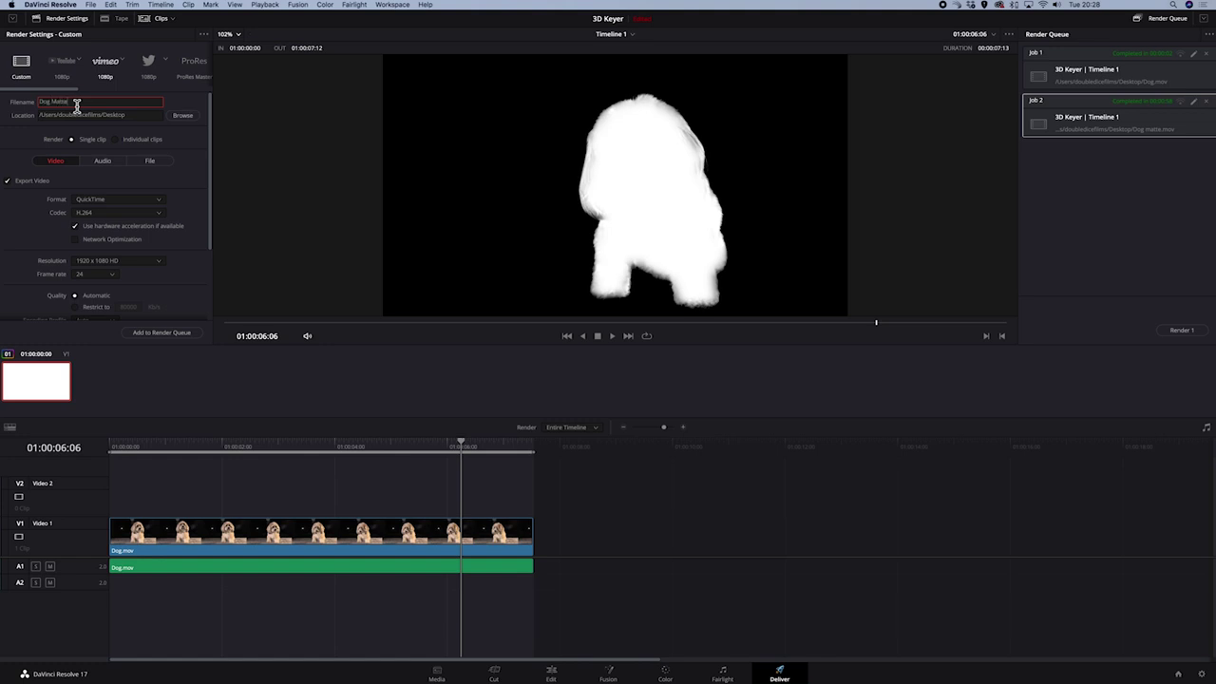
Set the render location to Desktop/Magic Mask, queue the Dog Matte job, and render it.
{"action": "left_click", "coordinate": [180, 115]}
{"action": "left_click", "coordinate": [542, 226]}
{"action": "left_click", "coordinate": [786, 338]}
{"action": "left_click", "coordinate": [188, 334]}
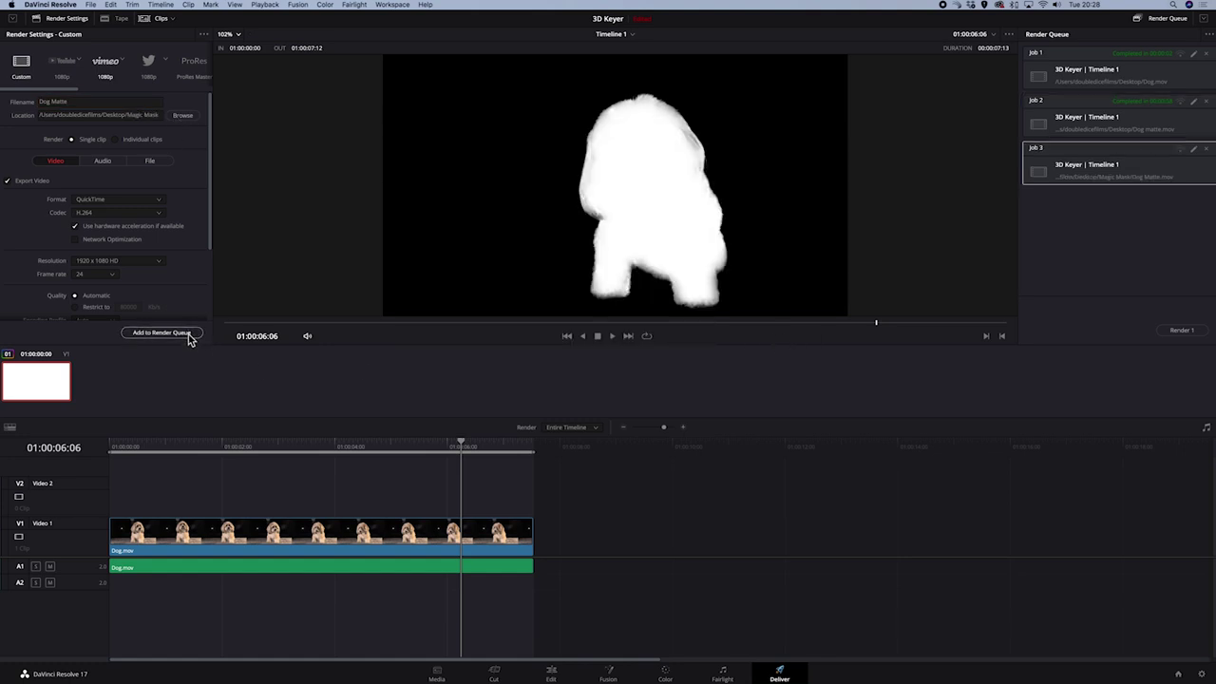
{"action": "left_click", "coordinate": [1180, 331]}
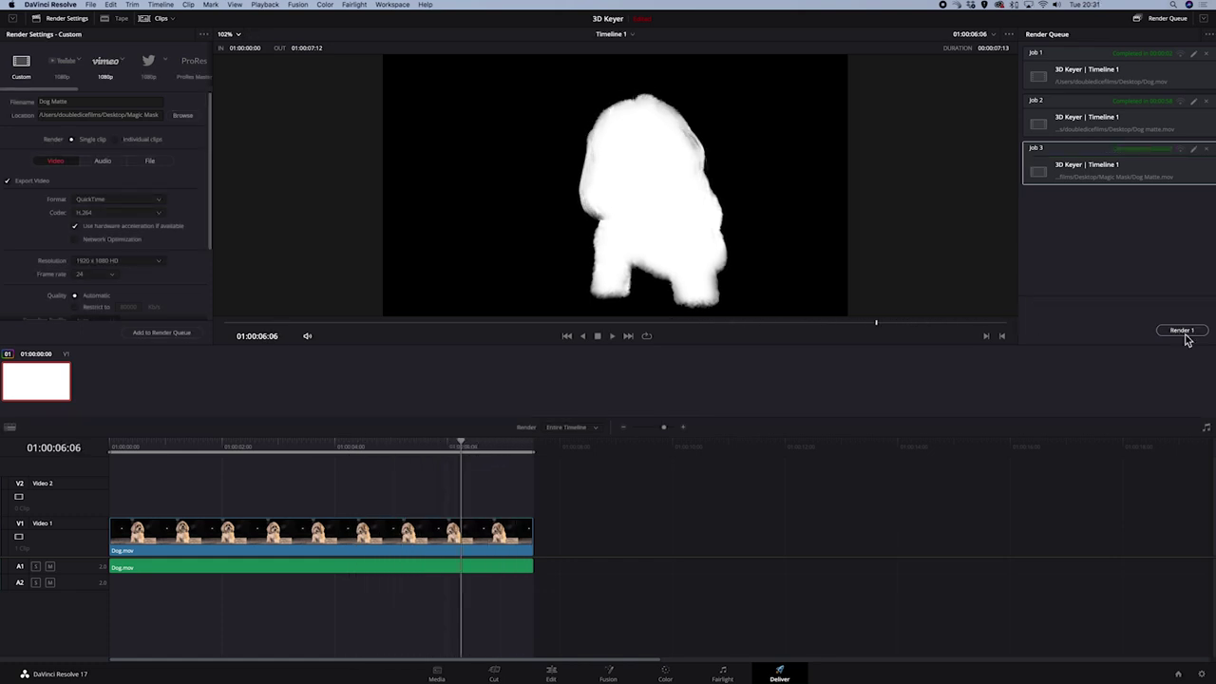
On the Color page, reconnect the node's green RGB output to the tree output.
{"action": "left_click", "coordinate": [666, 675]}
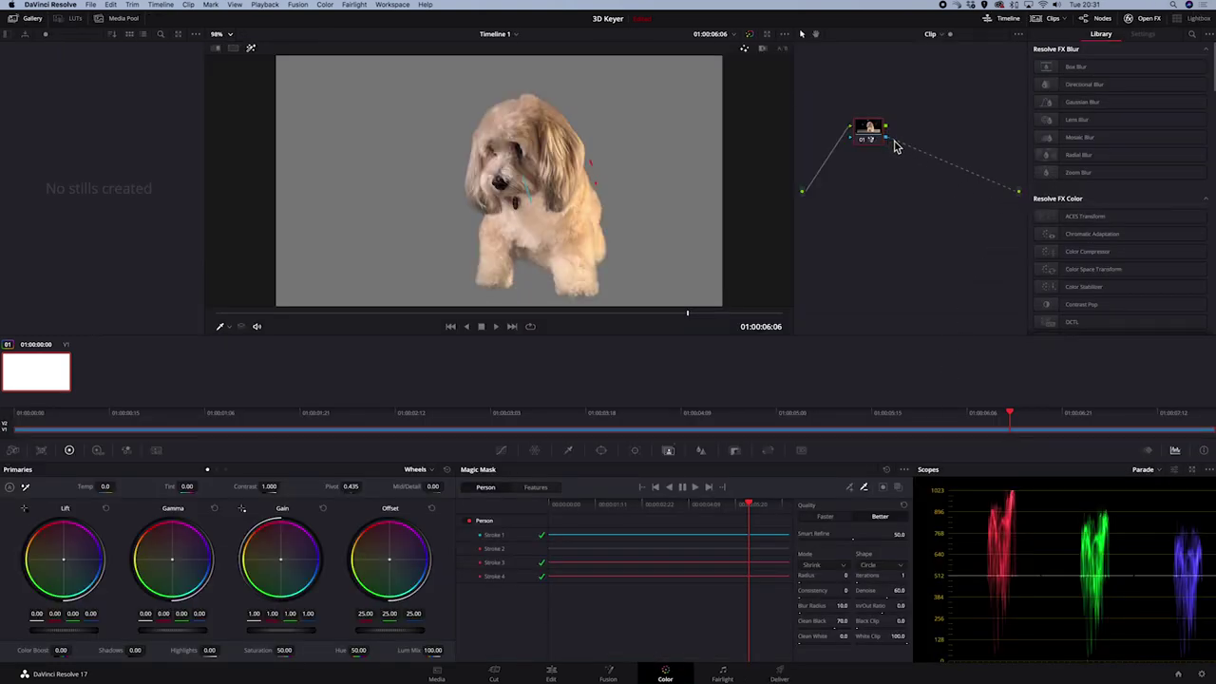
{"action": "left_click_drag", "start_coordinate": [884, 127], "coordinate": [1022, 195]}
Convert the Dog.mov timeline clip into a Fusion clip and open it in Fusion with both nodes centred.
{"action": "left_click", "coordinate": [552, 675]}
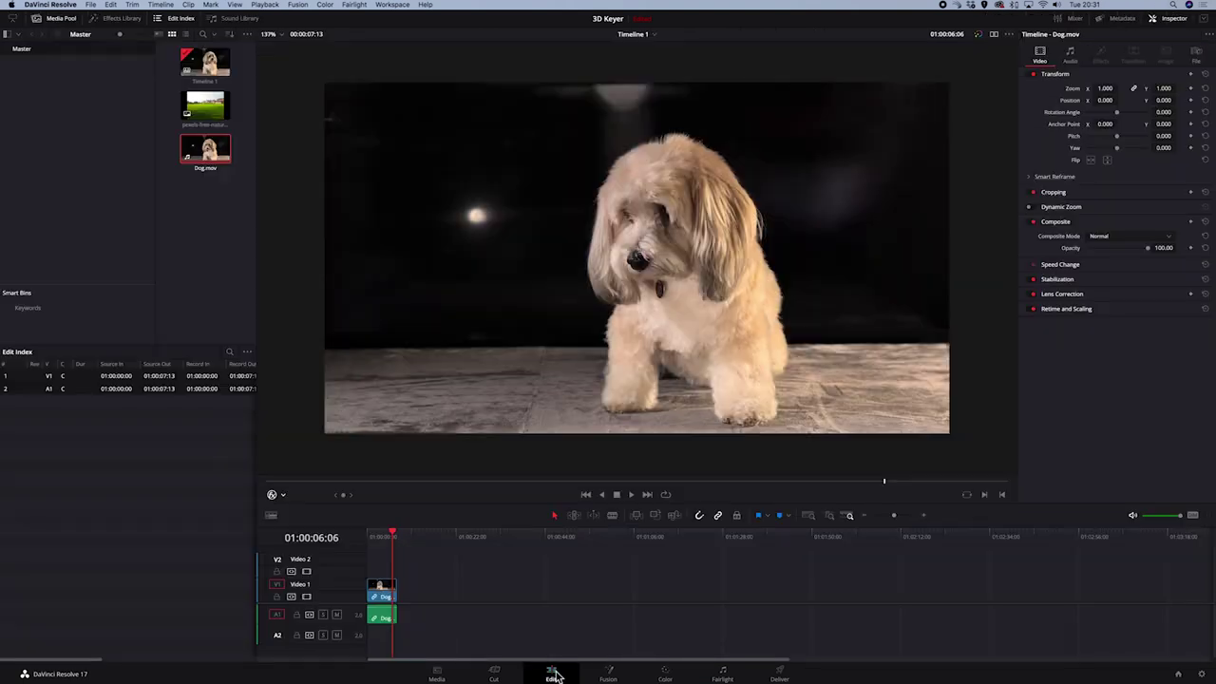
{"action": "left_click", "coordinate": [384, 595]}
{"action": "left_click_drag", "start_coordinate": [894, 516], "coordinate": [900, 516]}
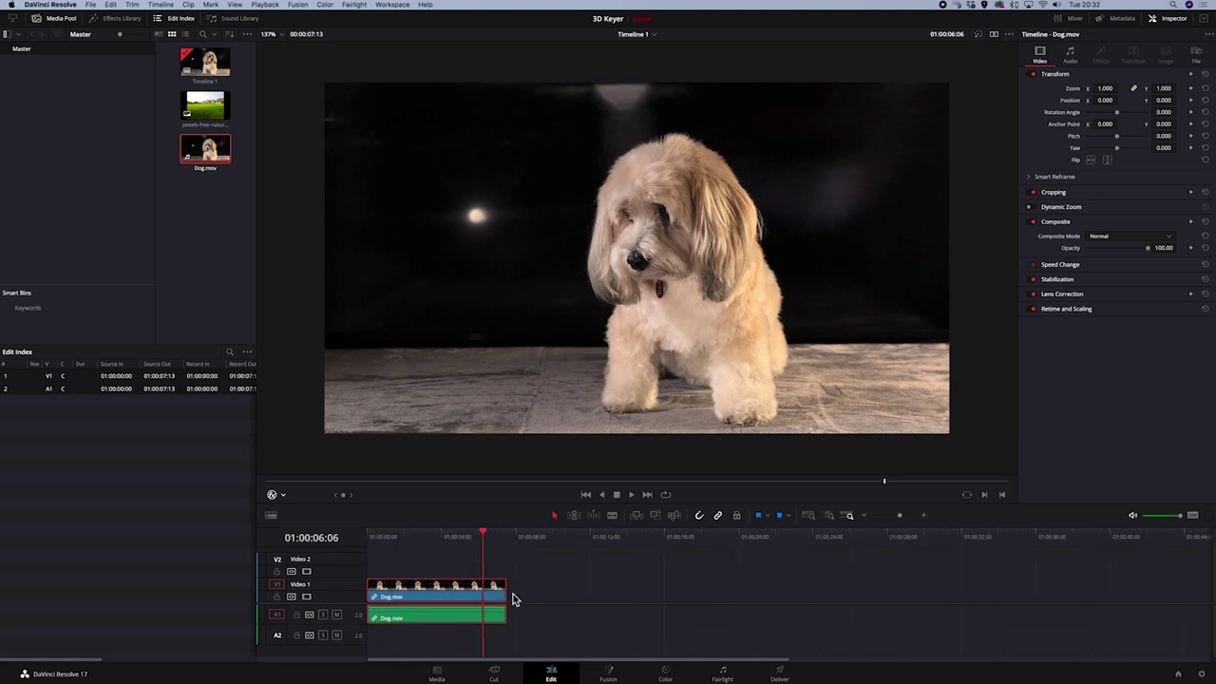
{"action": "right_click", "coordinate": [462, 591]}
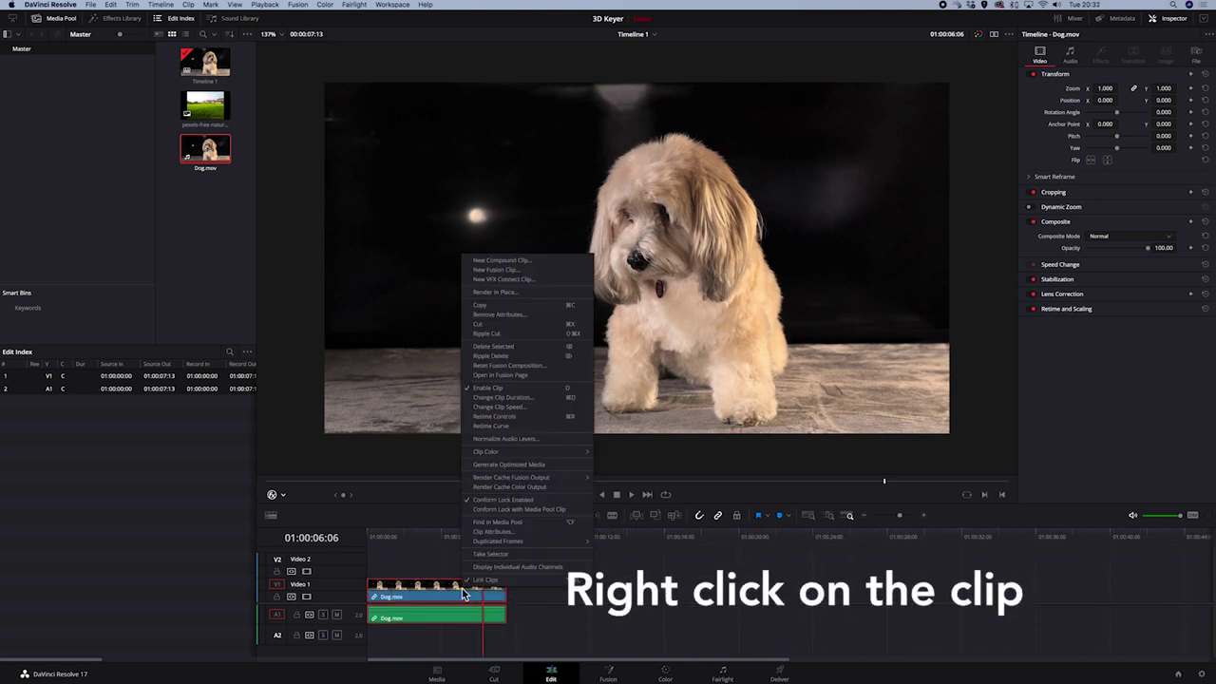
{"action": "left_click", "coordinate": [498, 271]}
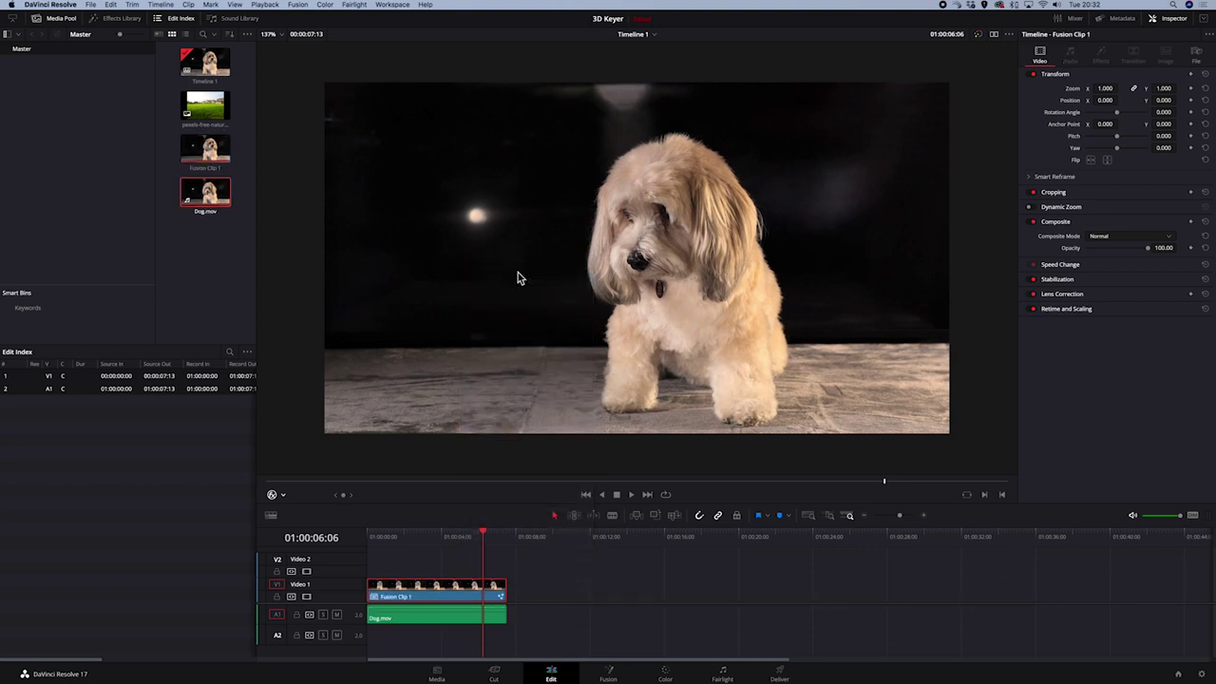
{"action": "left_click", "coordinate": [608, 670]}
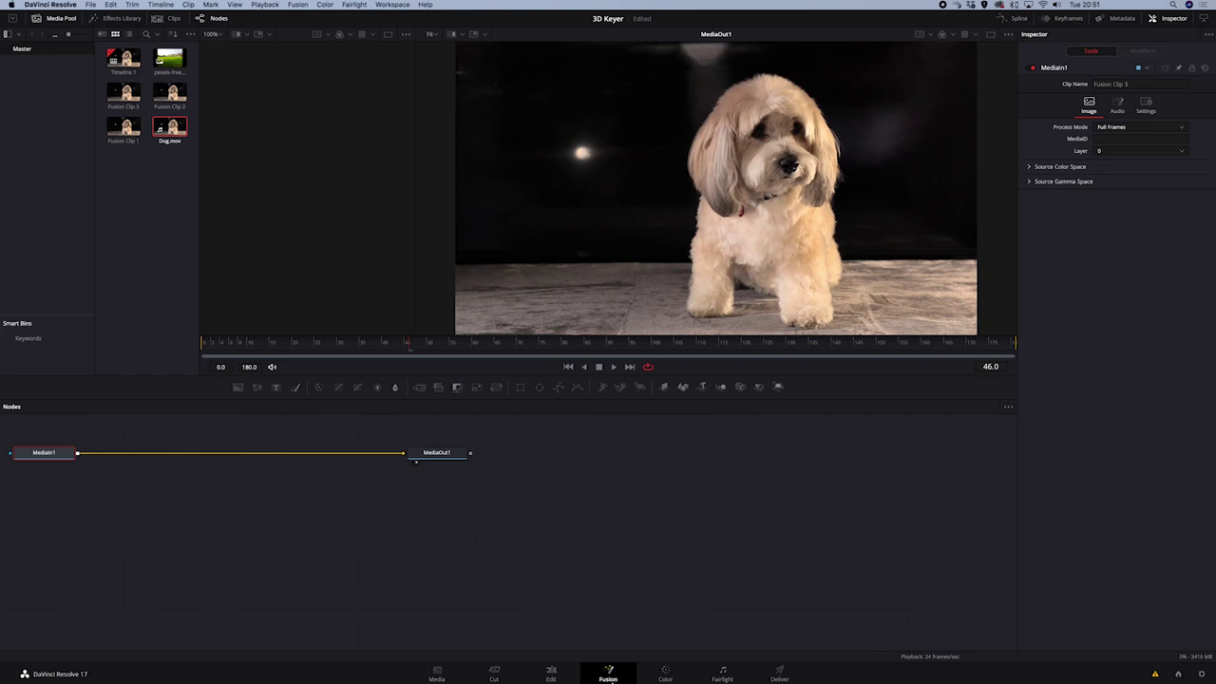
{"action": "left_click_drag", "start_coordinate": [521, 504], "coordinate": [399, 499]}
Import the Dog Matte clip from the Magic Mask folder into the media pool.
{"action": "left_click", "coordinate": [351, 486]}
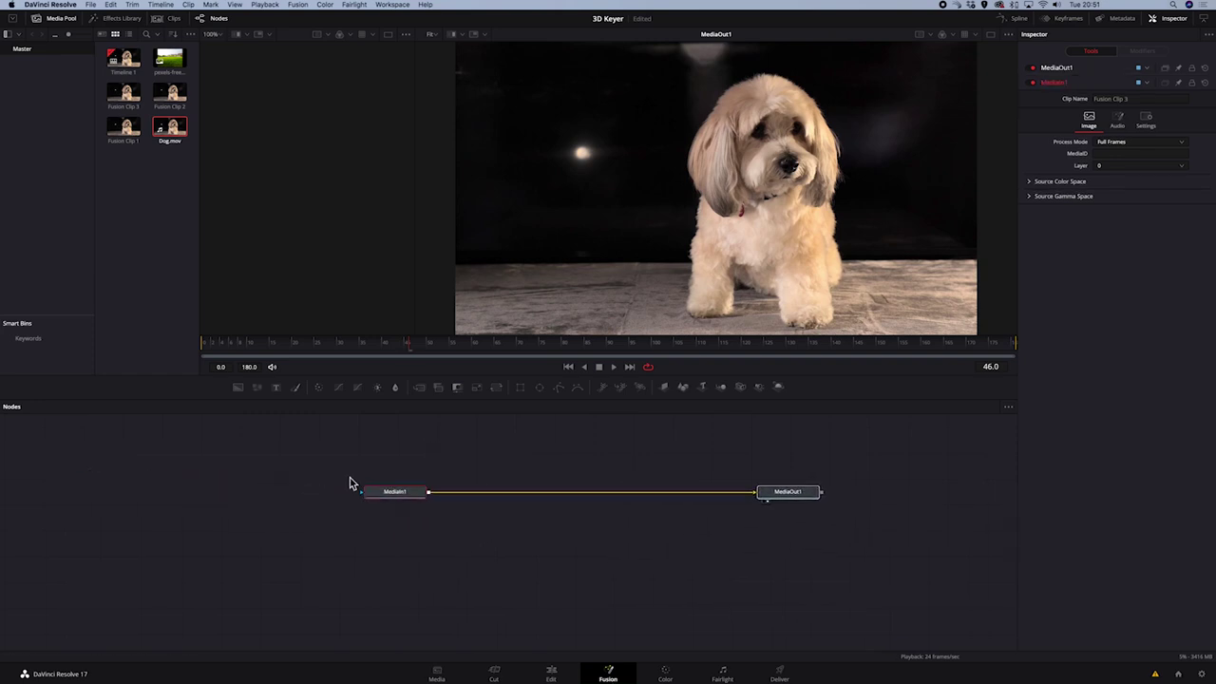
{"action": "left_click", "coordinate": [91, 5]}
{"action": "mouse_move", "coordinate": [157, 115]}
{"action": "left_click", "coordinate": [231, 120]}
{"action": "left_click", "coordinate": [361, 158]}
{"action": "left_click", "coordinate": [451, 142]}
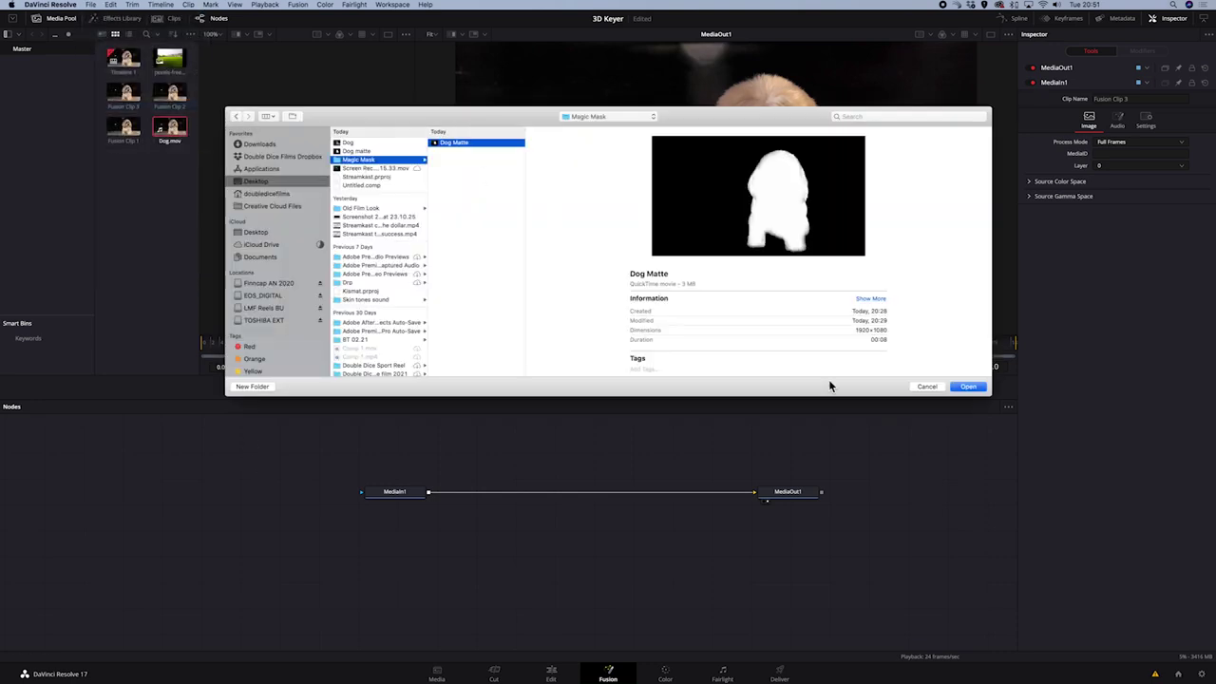
{"action": "left_click", "coordinate": [966, 386]}
Add Dog Matte as MediaIn2 feeding MediaIn1's mask, with the mask Channel set to Red.
{"action": "left_click_drag", "start_coordinate": [125, 164], "coordinate": [377, 499]}
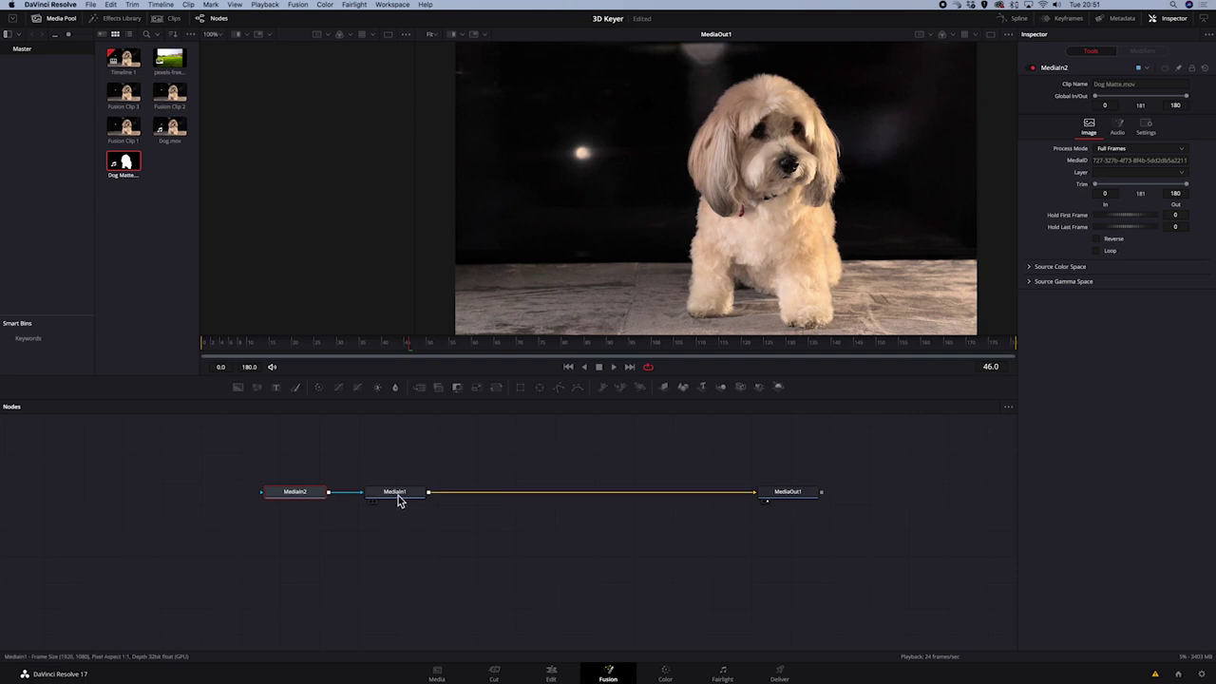
{"action": "left_click", "coordinate": [399, 501]}
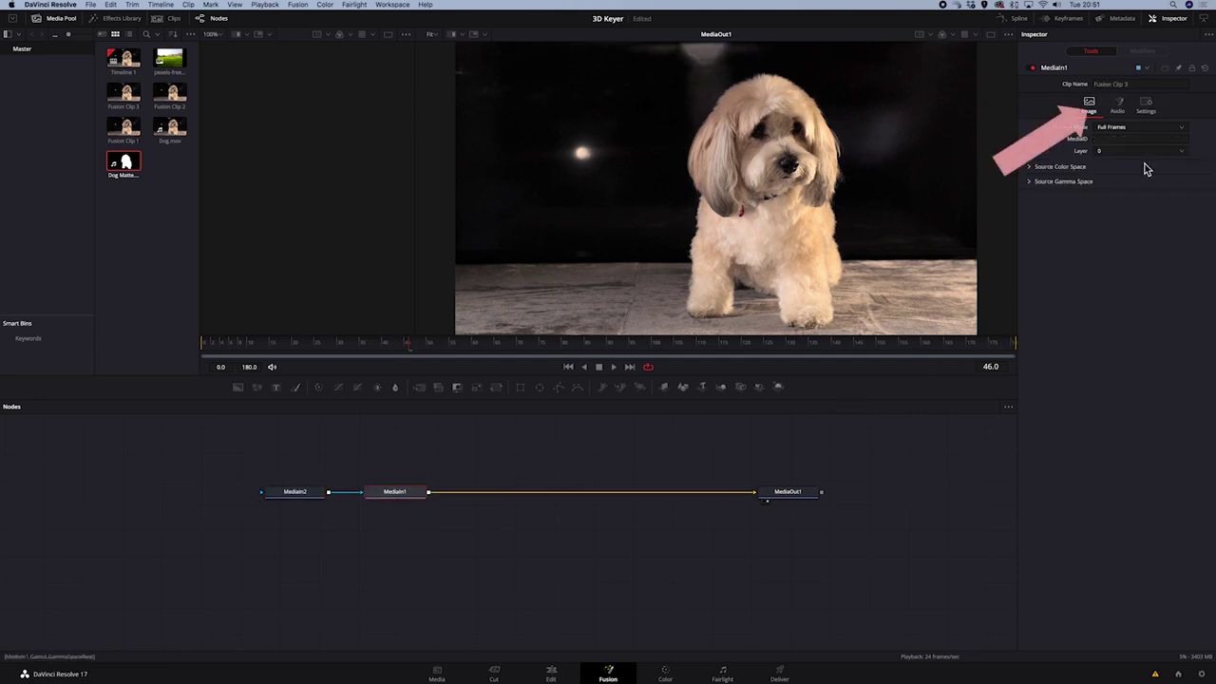
{"action": "left_click", "coordinate": [1147, 112]}
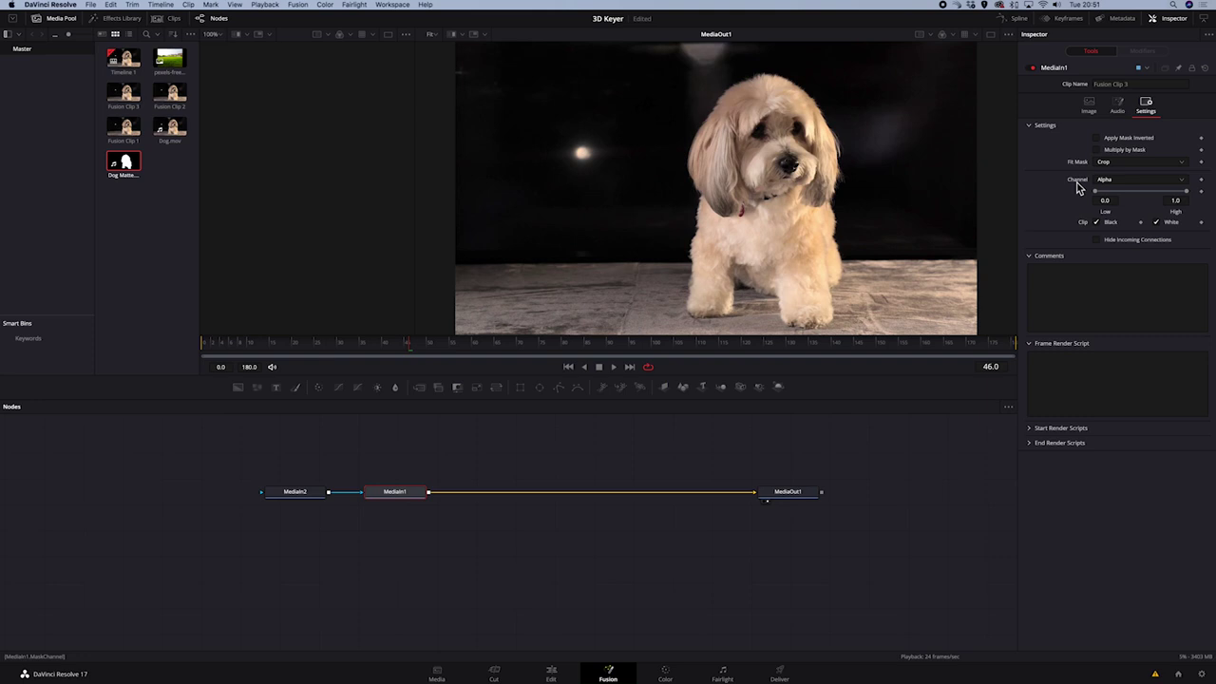
{"action": "left_click", "coordinate": [1181, 181]}
{"action": "left_click", "coordinate": [1159, 193]}
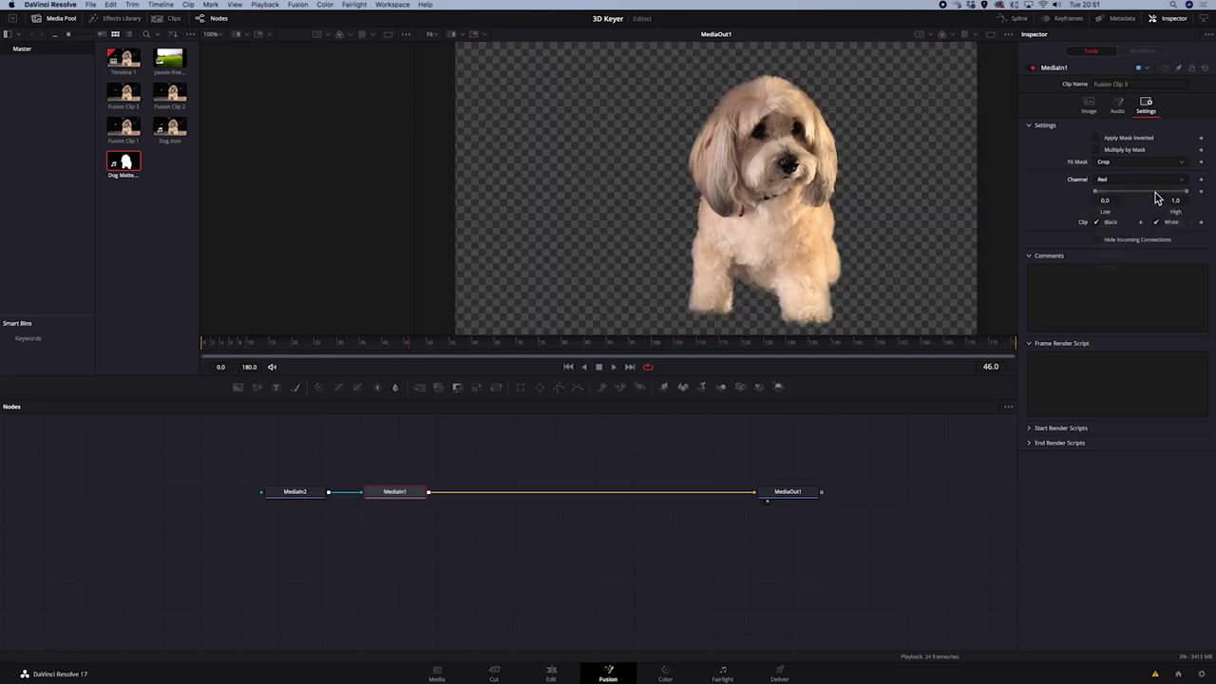
Add the grassy field image to the node graph as MediaIn3 and view it.
{"action": "key", "text": "space"}
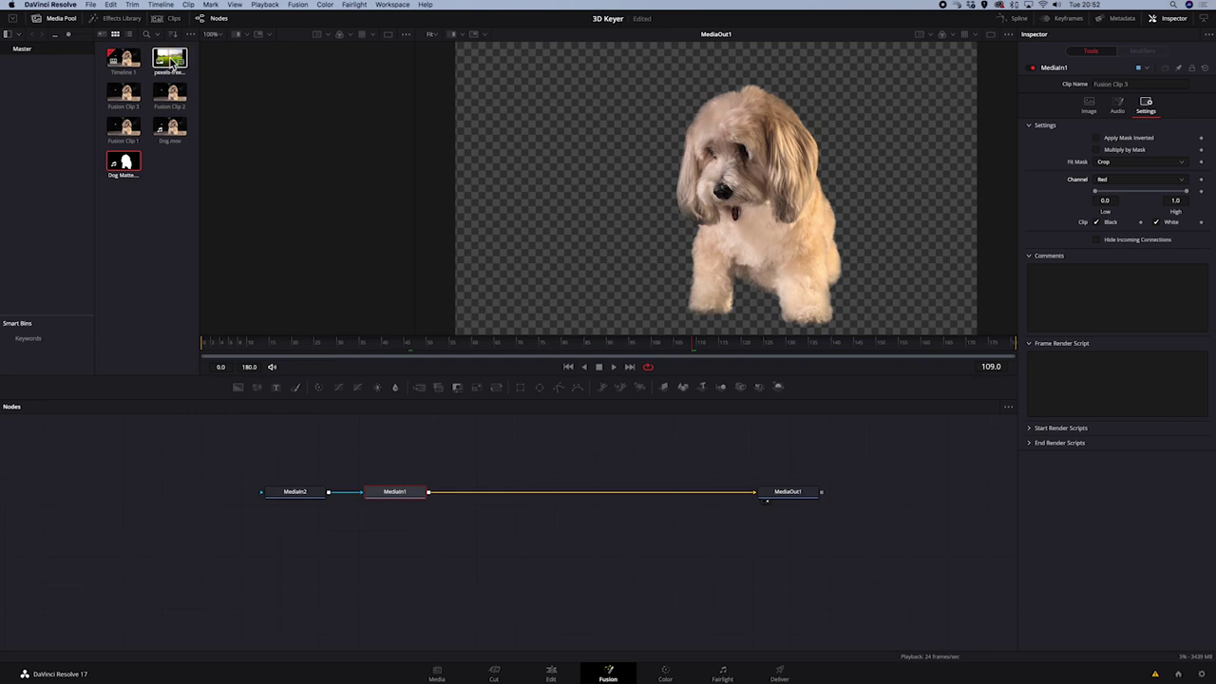
{"action": "left_click_drag", "start_coordinate": [172, 63], "coordinate": [509, 552]}
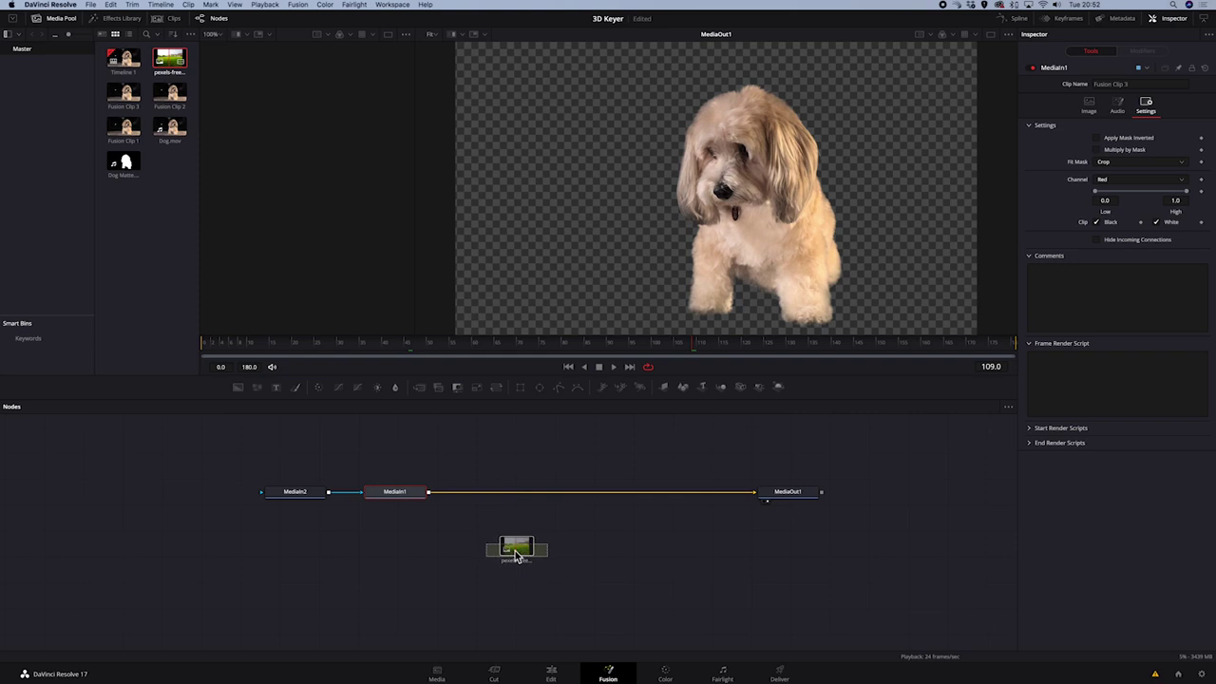
{"action": "left_click", "coordinate": [492, 560]}
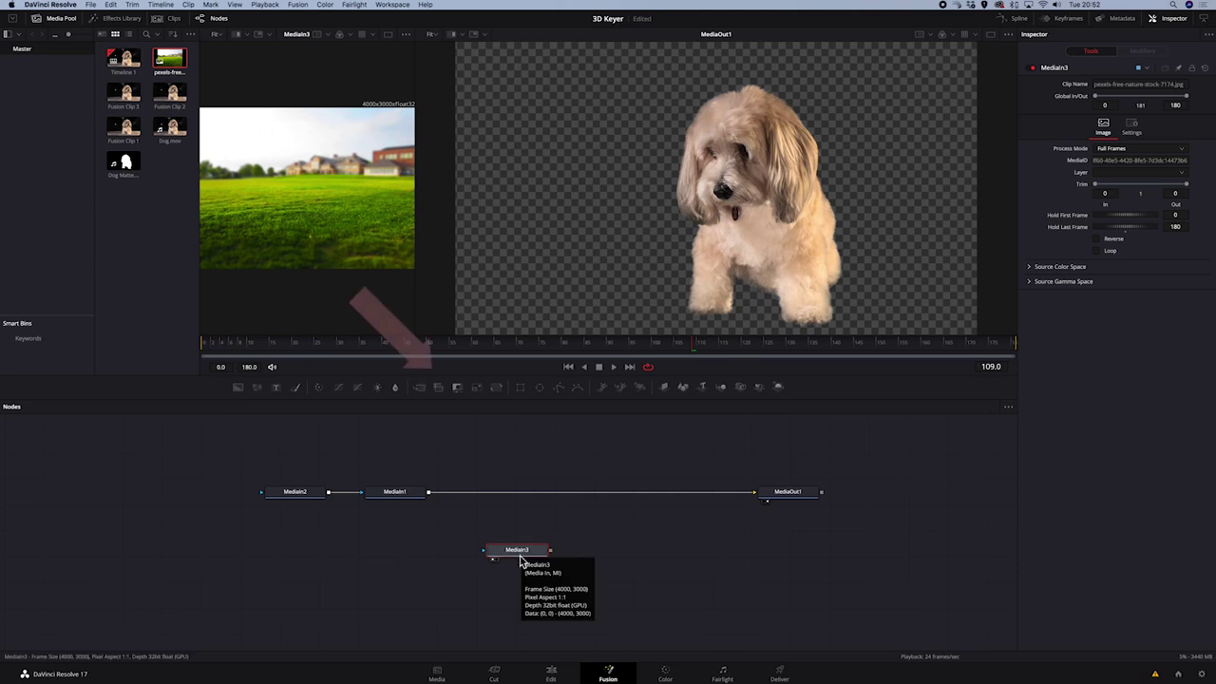
Insert Merge1 before MediaOut1, with MediaIn1's dog as foreground and MediaIn3's grass as background.
{"action": "left_click_drag", "start_coordinate": [422, 391], "coordinate": [559, 500]}
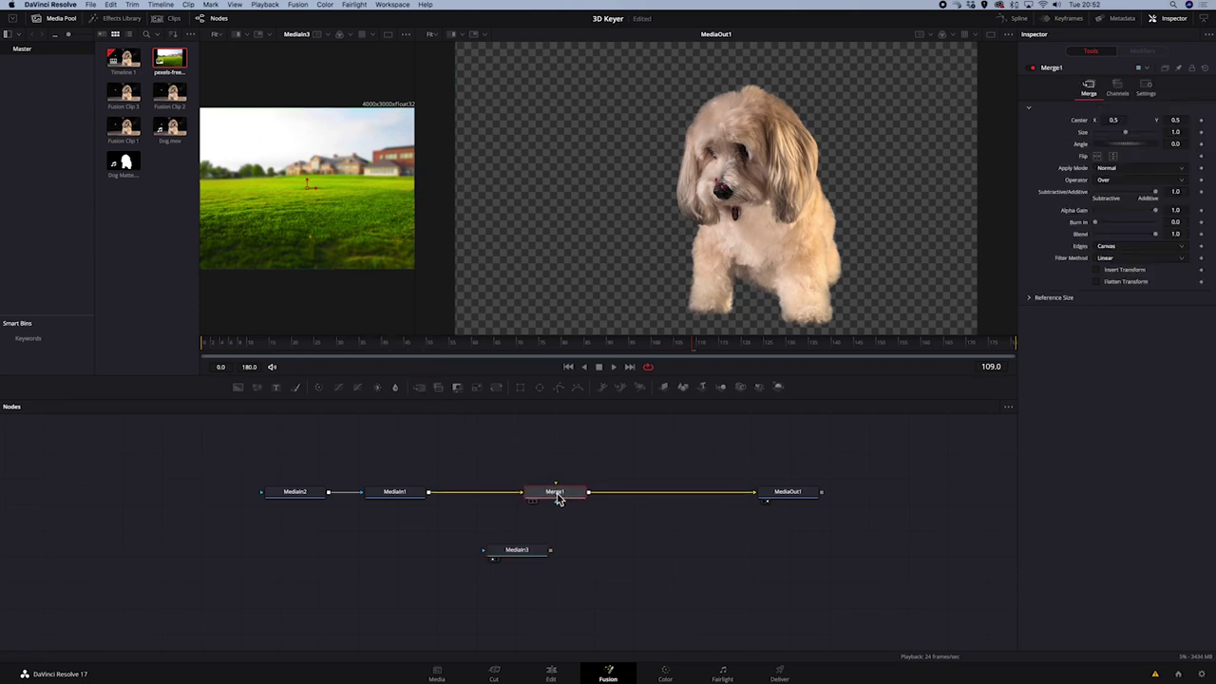
{"action": "left_click_drag", "start_coordinate": [552, 555], "coordinate": [567, 545]}
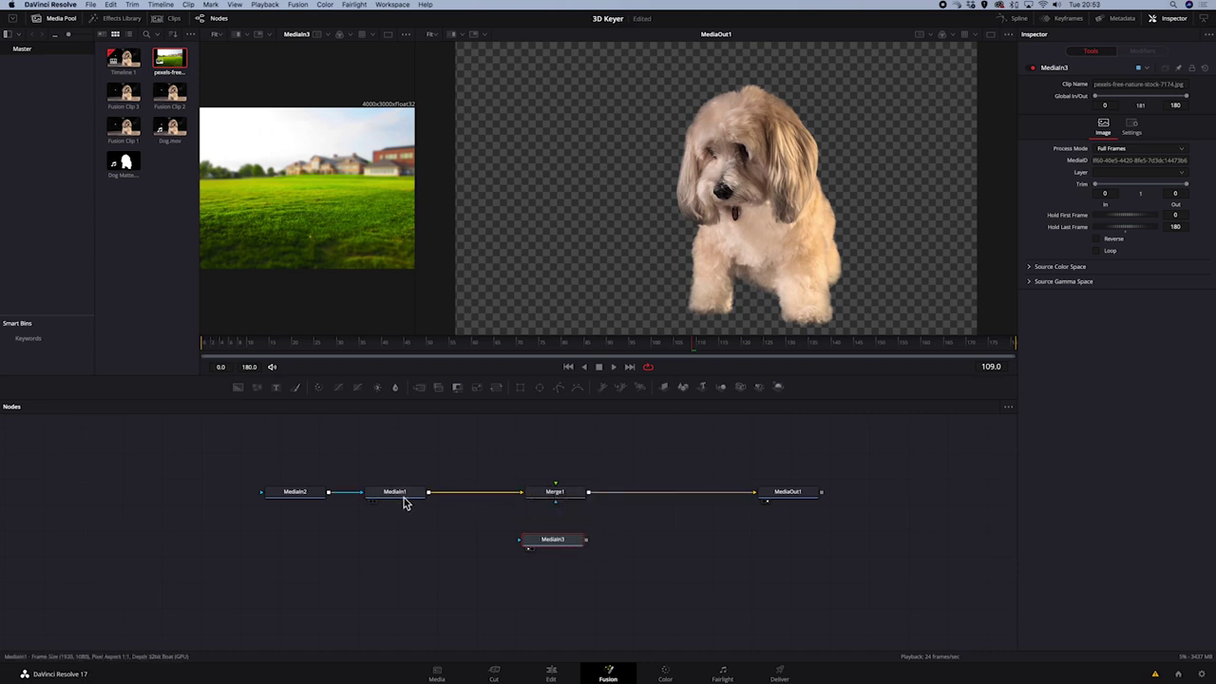
{"action": "left_click_drag", "start_coordinate": [522, 501], "coordinate": [558, 488]}
{"action": "left_click_drag", "start_coordinate": [587, 541], "coordinate": [557, 488]}
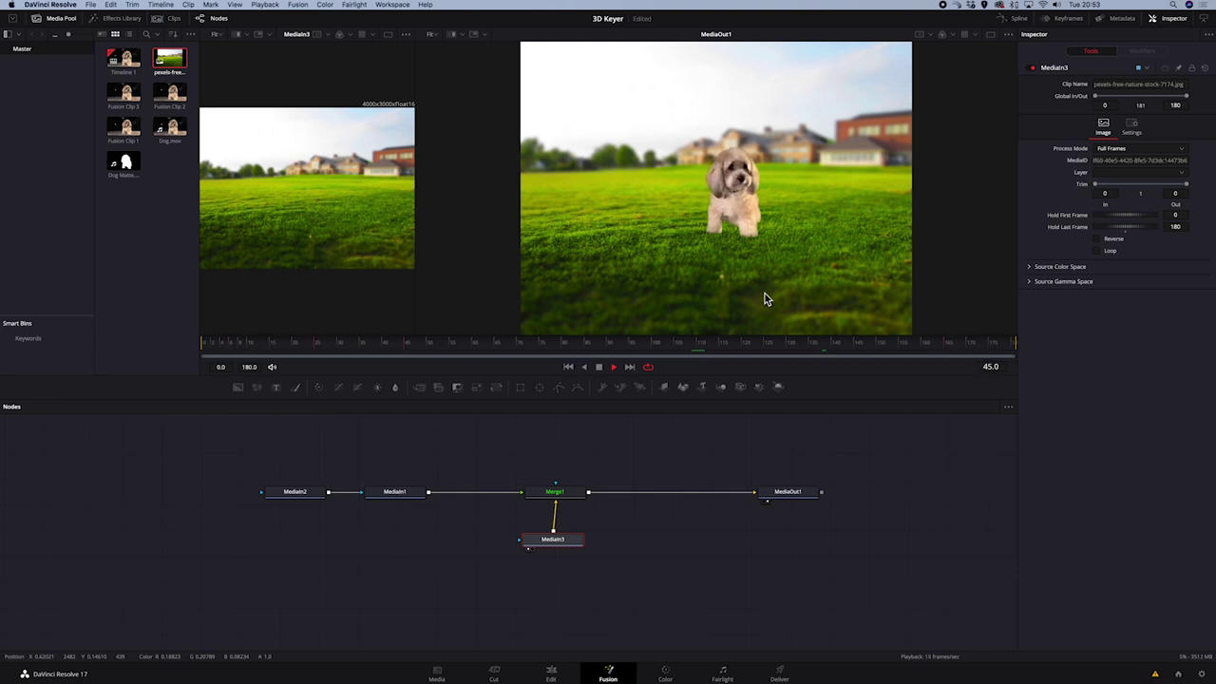
Add a Transform node after the MediaIn1 dog clip.
{"action": "key", "text": "space"}
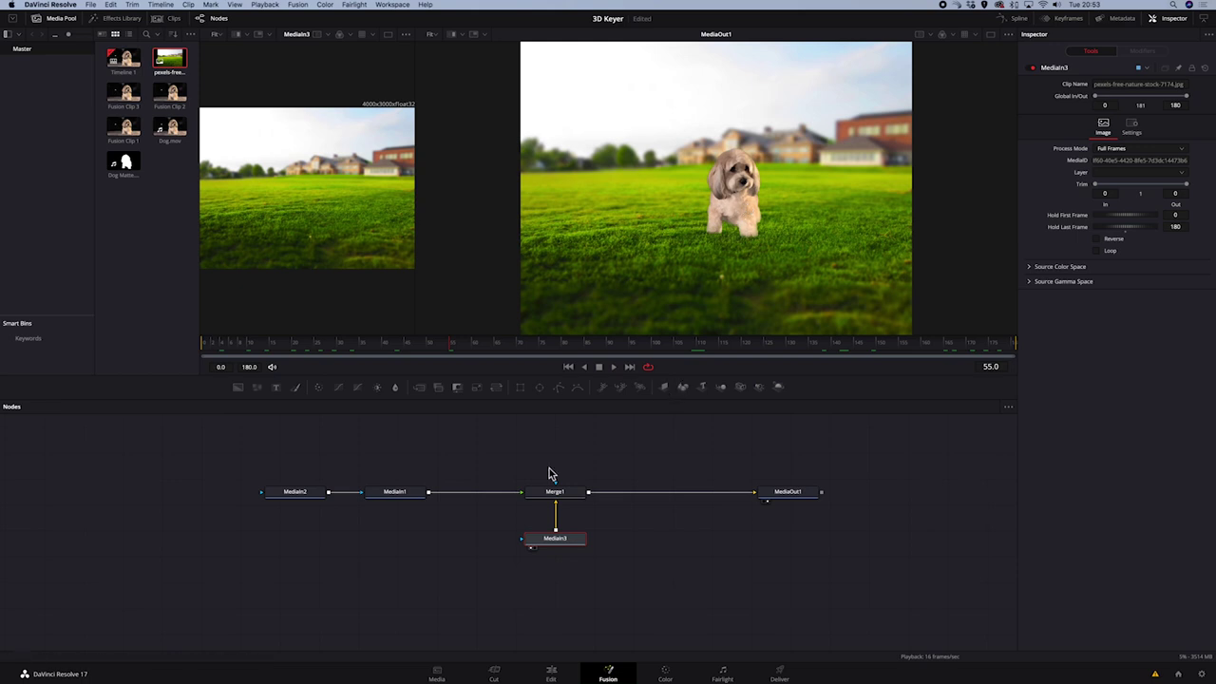
{"action": "left_click", "coordinate": [414, 501]}
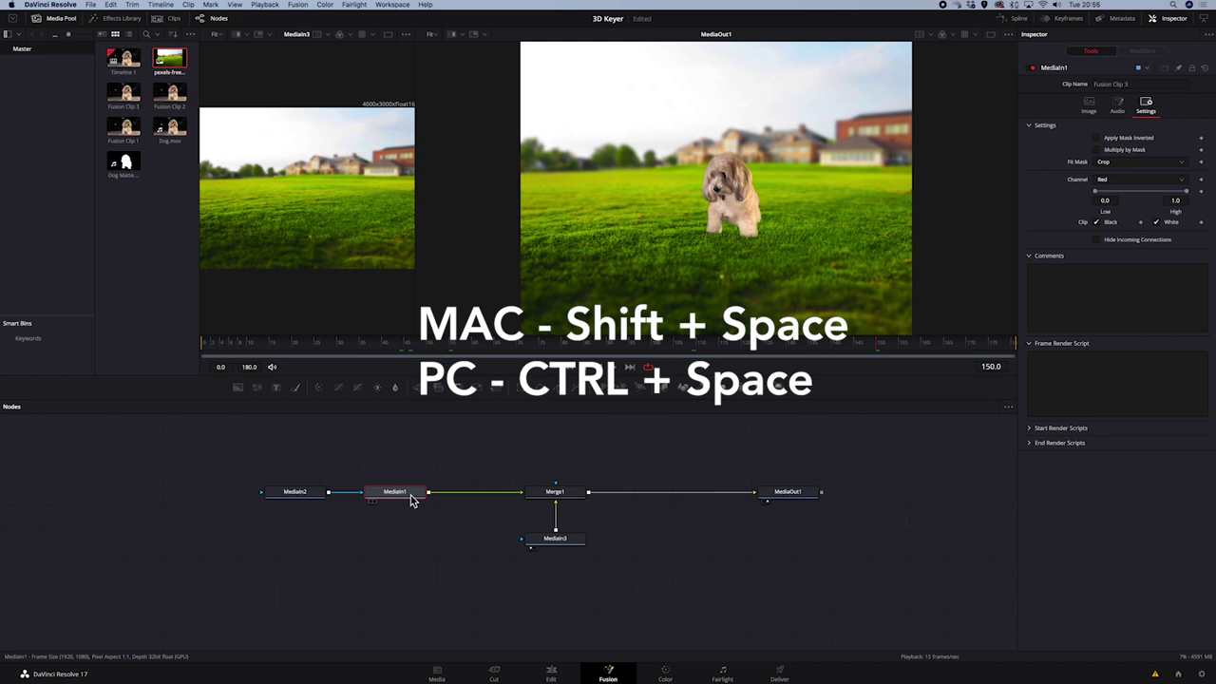
{"action": "key", "text": "shift+space"}
{"action": "type", "text": "tr"}
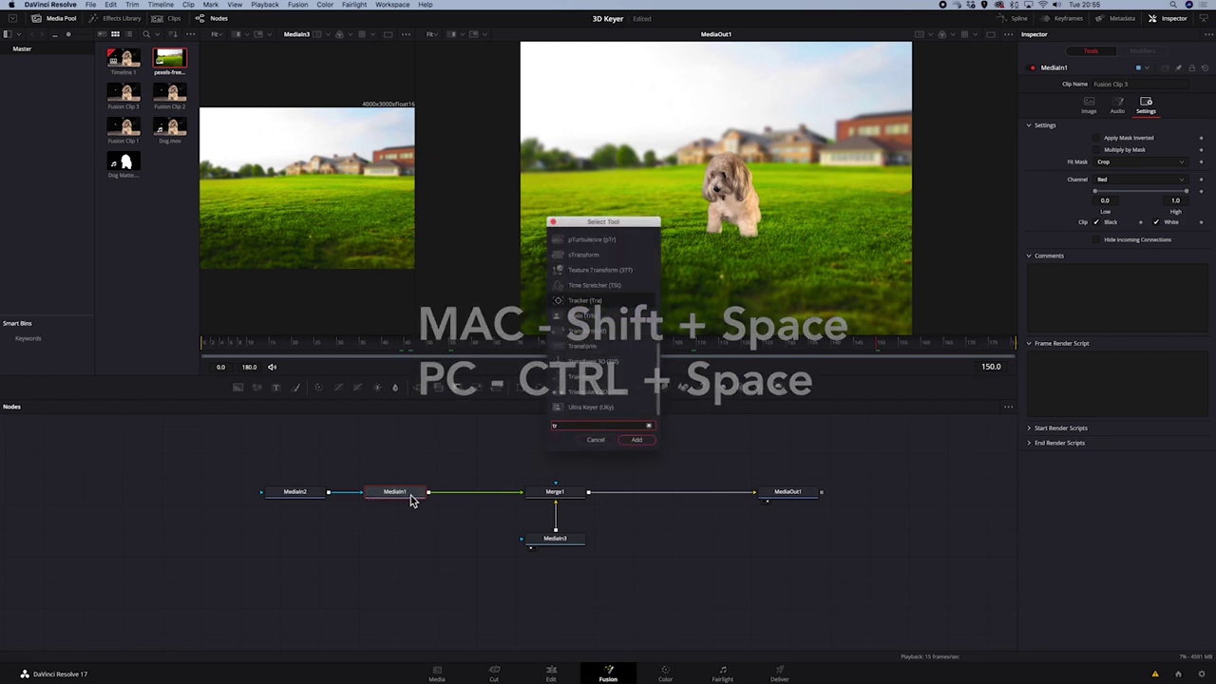
{"action": "left_click", "coordinate": [590, 332]}
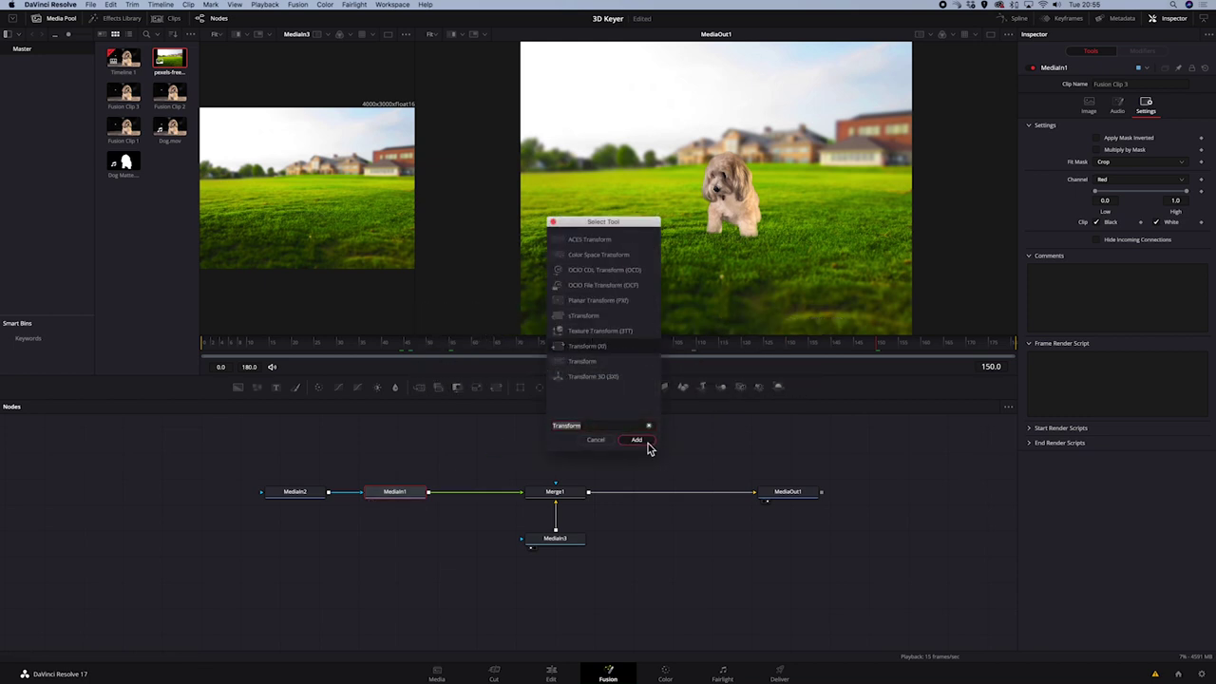
{"action": "left_click", "coordinate": [646, 440]}
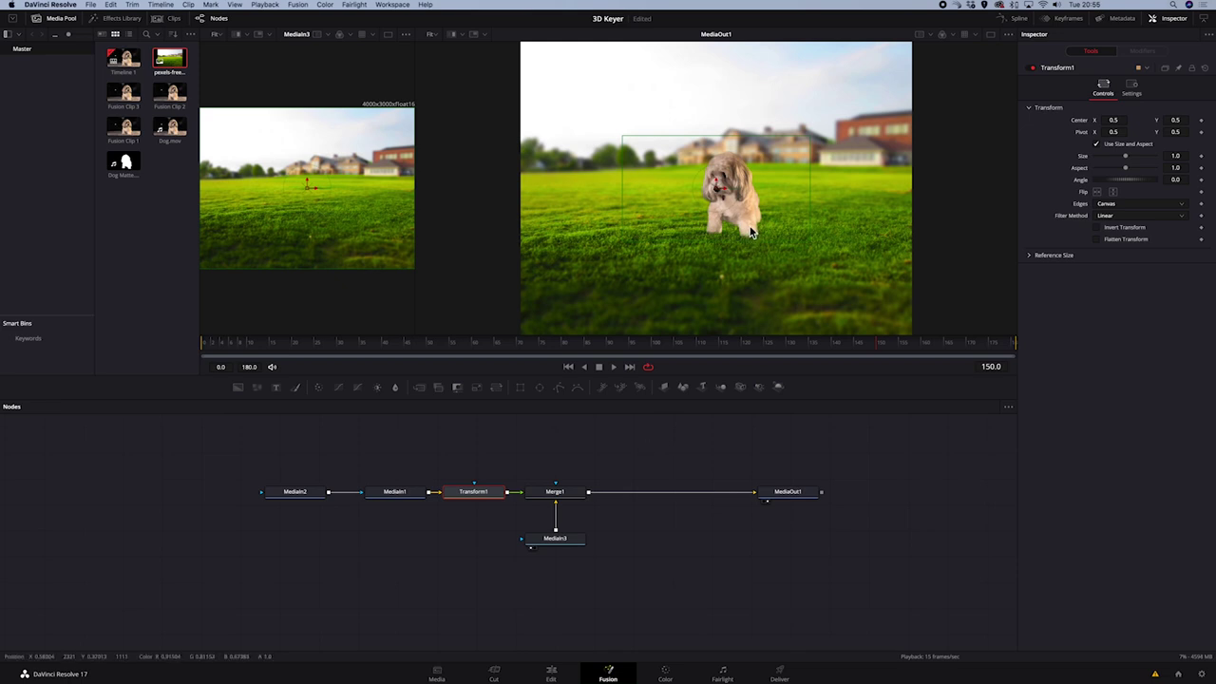
Set Transform1 size to 0.97, keep aspect 1.0 and angle 0, and move the dog left and down.
{"action": "left_click_drag", "start_coordinate": [1129, 163], "coordinate": [1126, 182]}
{"action": "double_click", "coordinate": [1128, 171]}
{"action": "double_click", "coordinate": [1127, 181]}
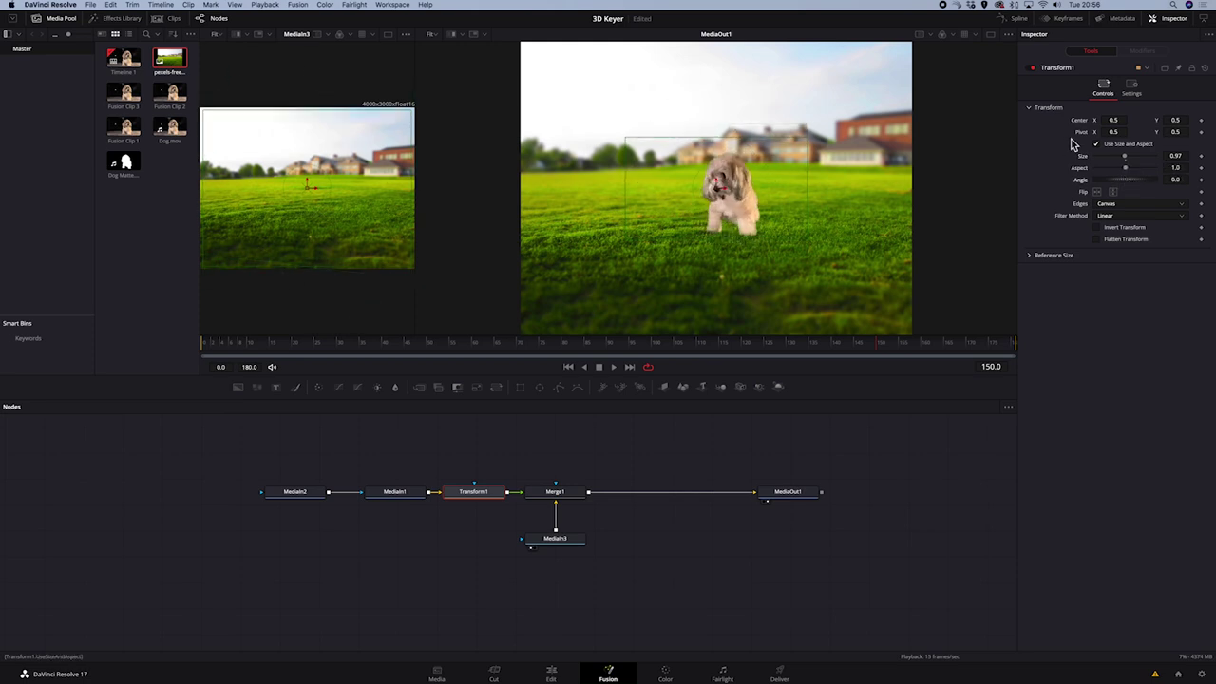
{"action": "left_click_drag", "start_coordinate": [1119, 120], "coordinate": [1095, 131]}
{"action": "left_click_drag", "start_coordinate": [714, 195], "coordinate": [660, 198]}
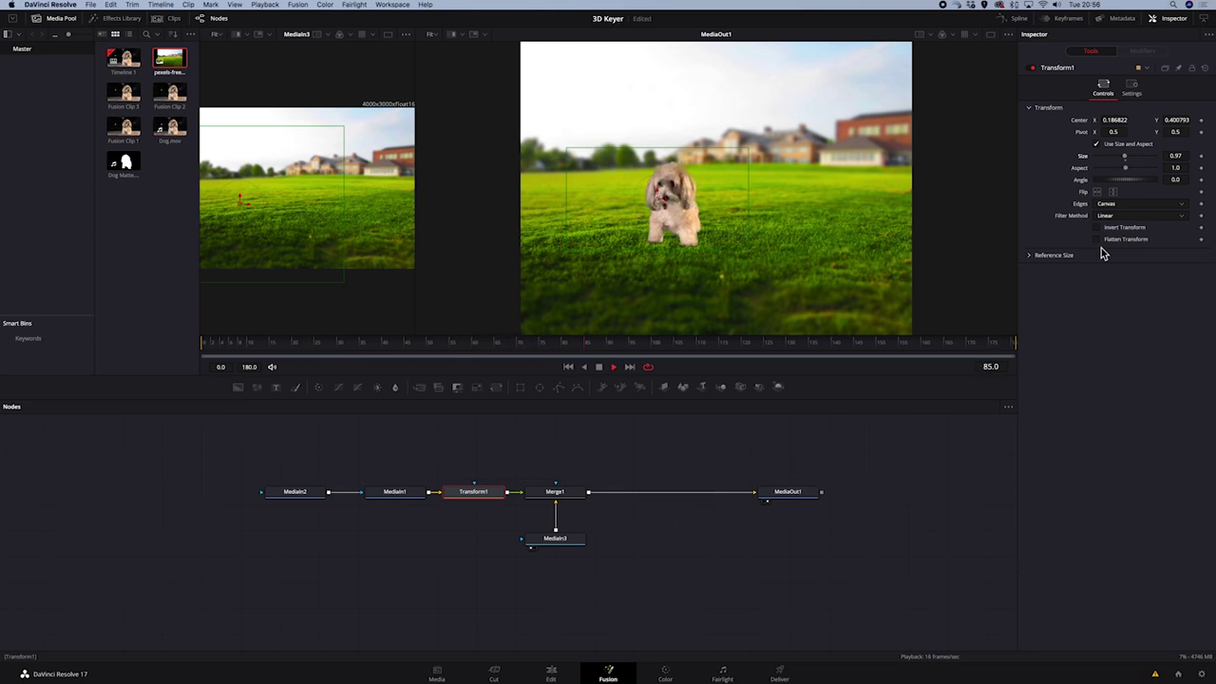
{"action": "left_click", "coordinate": [653, 524]}
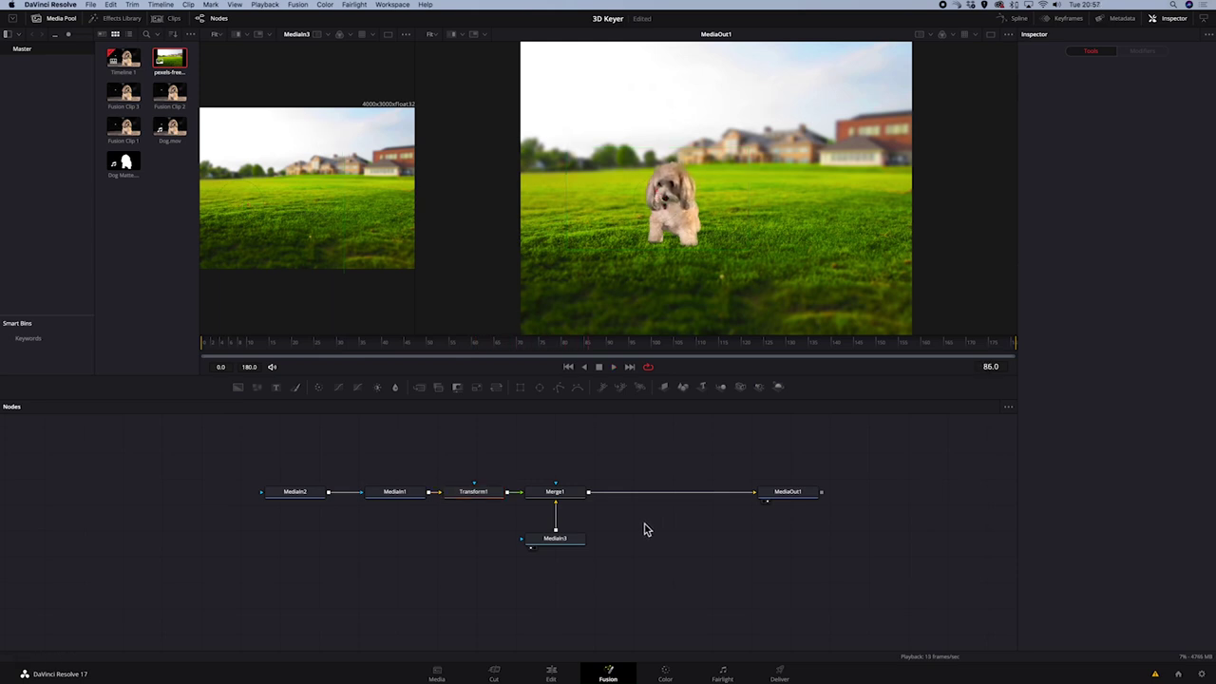
Insert MatteControl1 after MediaIn1, try a slight edge blur on the dog matte, then undo it.
{"action": "left_click_drag", "start_coordinate": [299, 473], "coordinate": [328, 501]}
{"action": "left_click", "coordinate": [328, 501]}
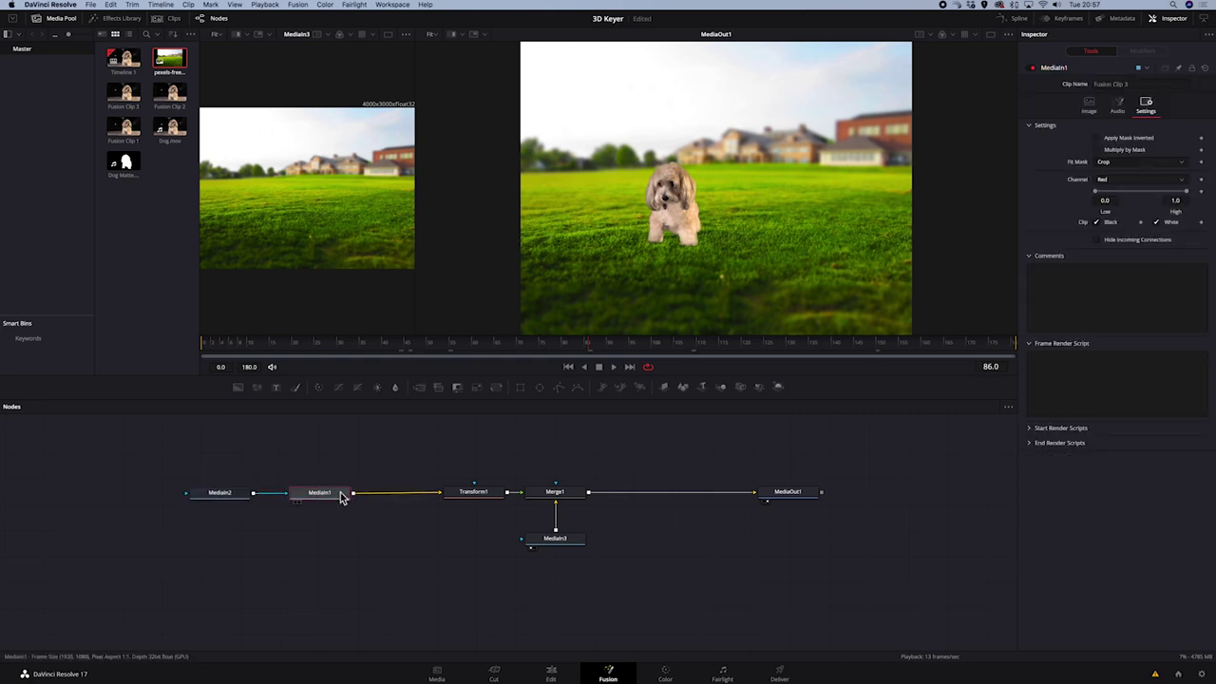
{"action": "key", "text": "shift+space"}
{"action": "type", "text": "mat"}
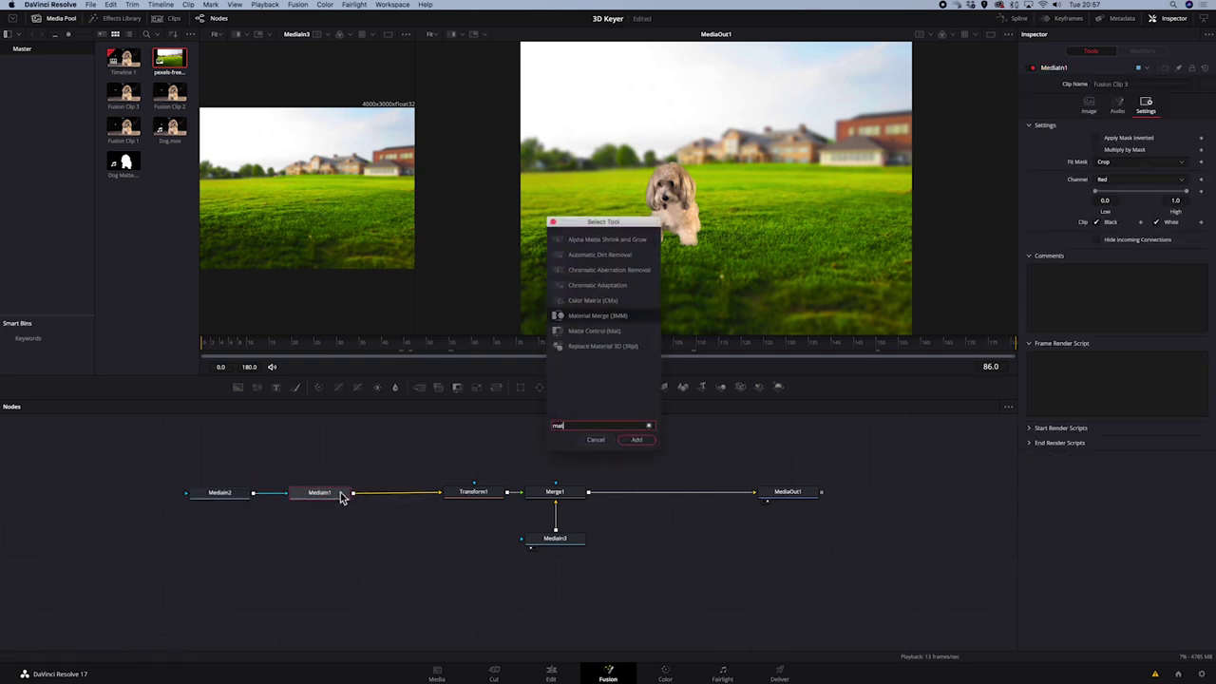
{"action": "left_click", "coordinate": [595, 331]}
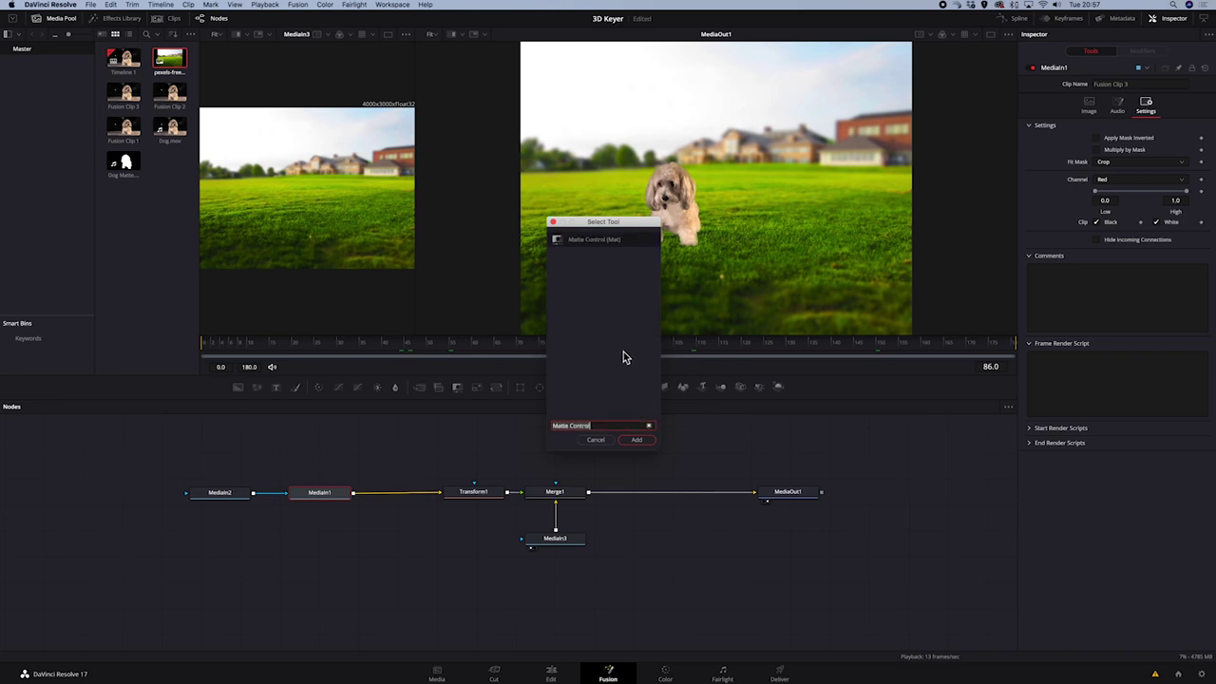
{"action": "left_click", "coordinate": [637, 441]}
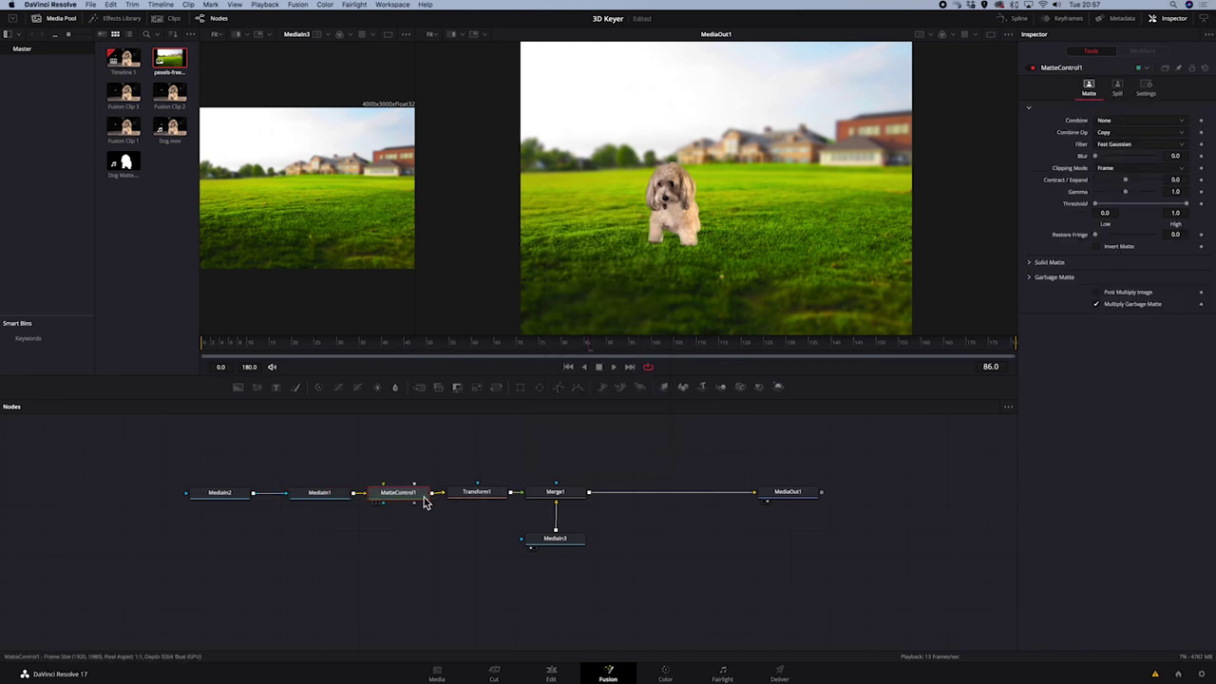
{"action": "left_click_drag", "start_coordinate": [1096, 156], "coordinate": [1119, 197]}
{"action": "key", "text": "ctrl+z"}
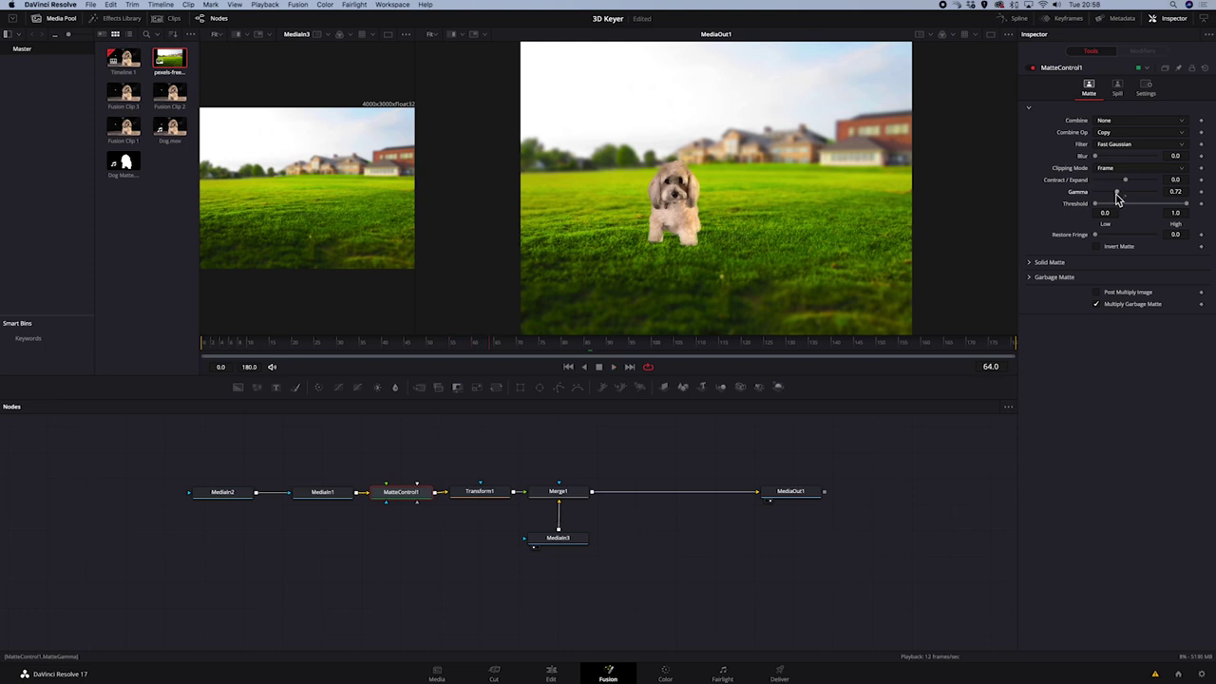
Add ColorCorrector1 after Merge1 and raise the composite's Contrast to 1.03.
{"action": "left_click", "coordinate": [586, 492]}
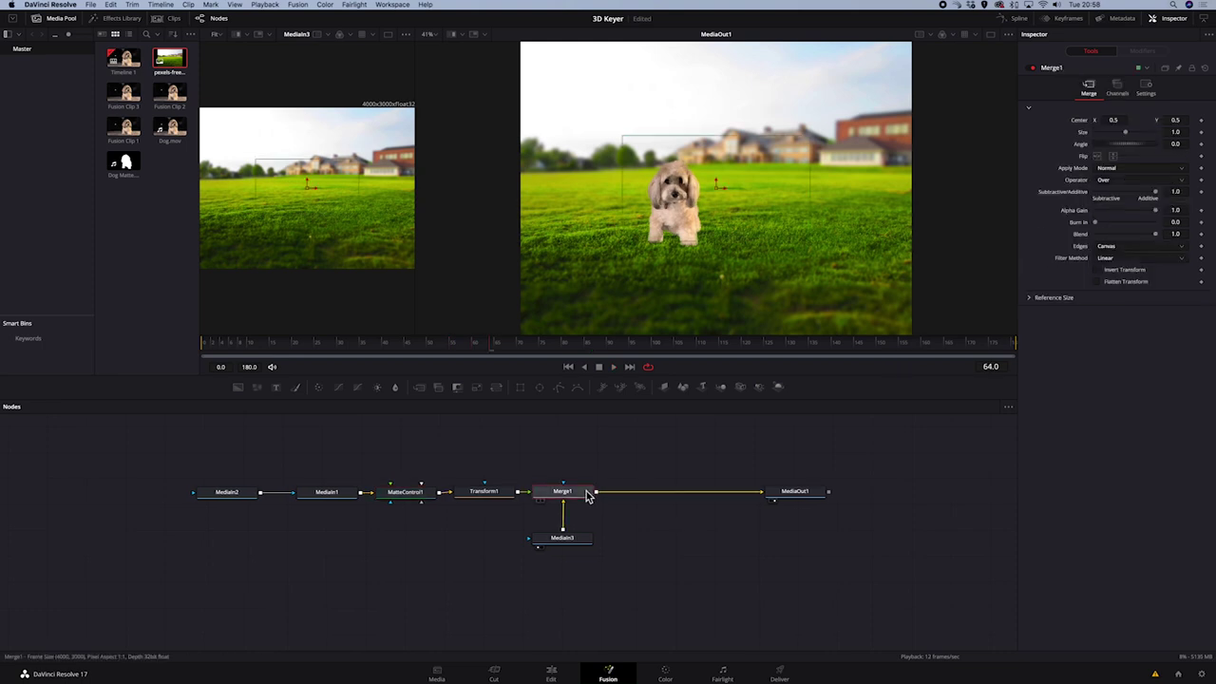
{"action": "key", "text": "shift+space"}
{"action": "type", "text": "col"}
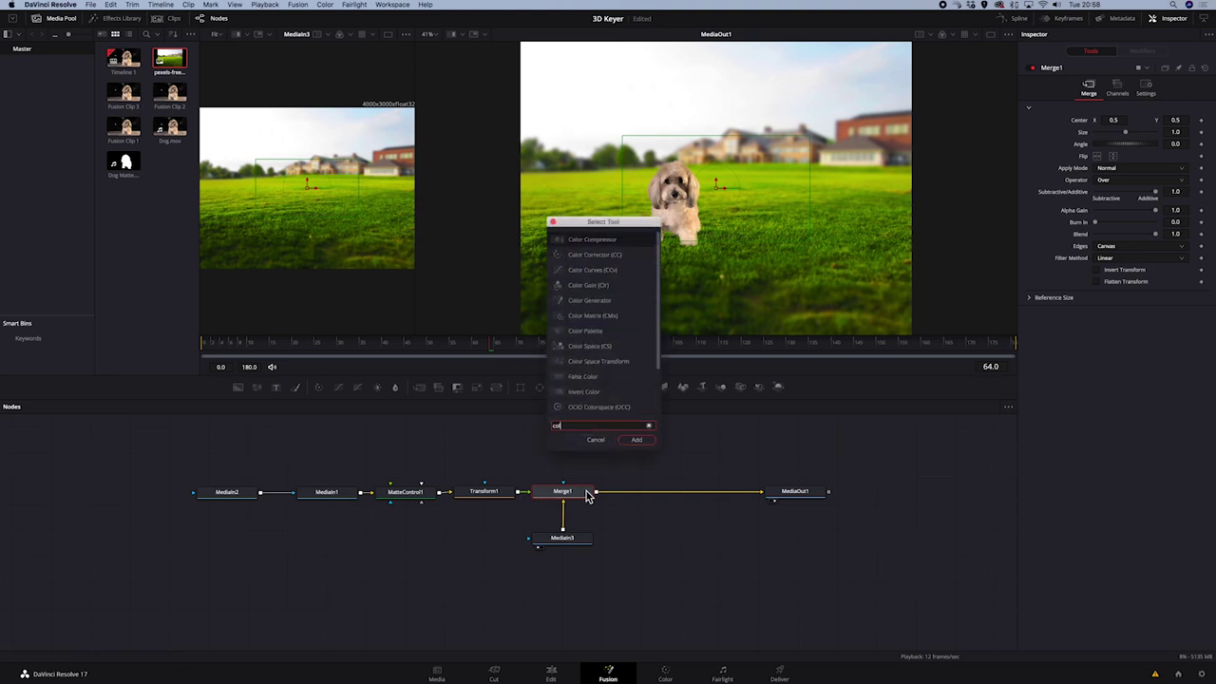
{"action": "left_click", "coordinate": [615, 256]}
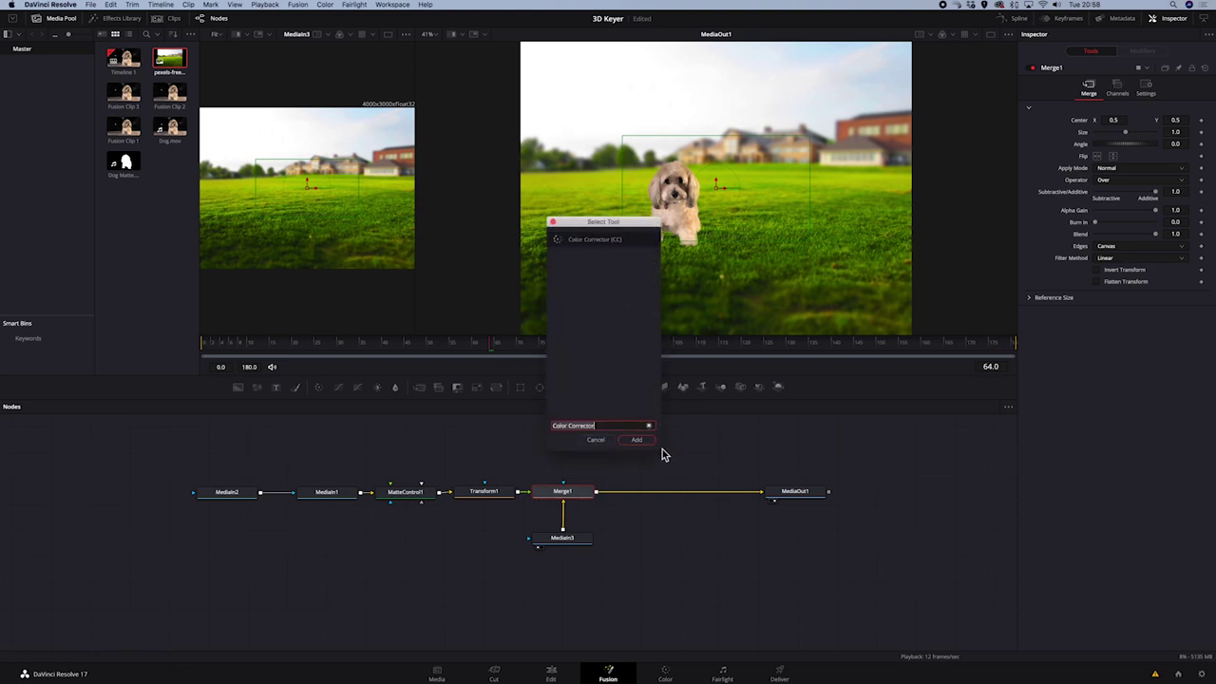
{"action": "left_click", "coordinate": [638, 440]}
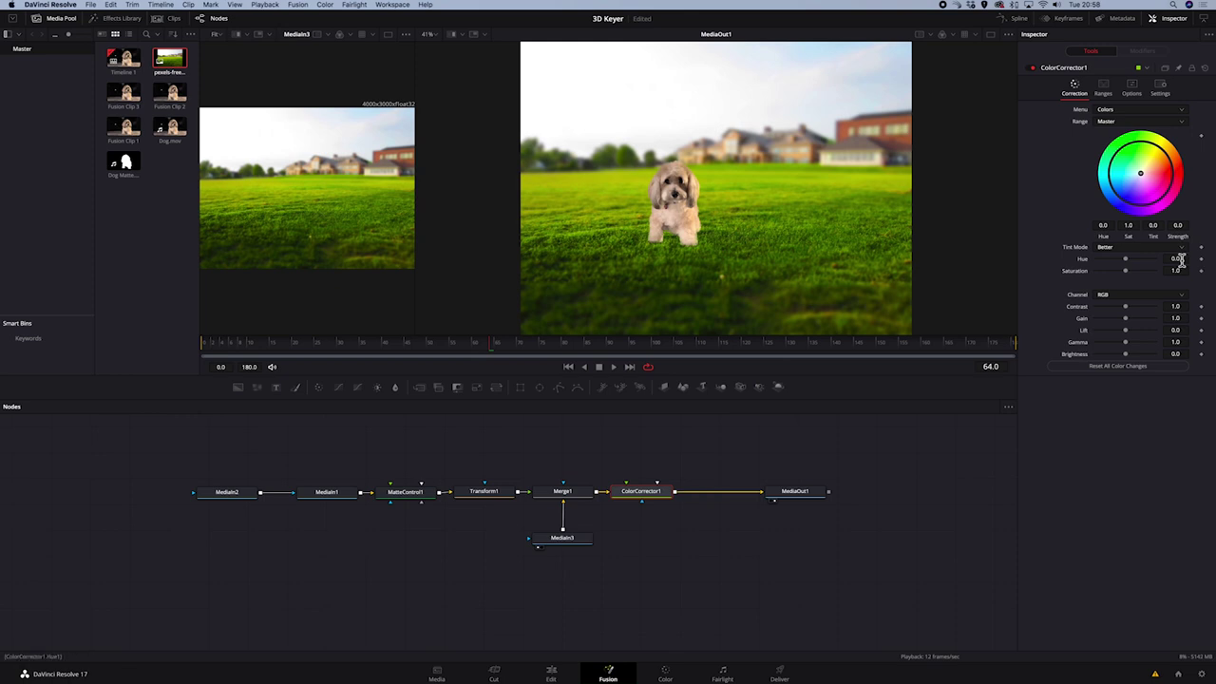
{"action": "left_click_drag", "start_coordinate": [1126, 307], "coordinate": [1127, 313]}
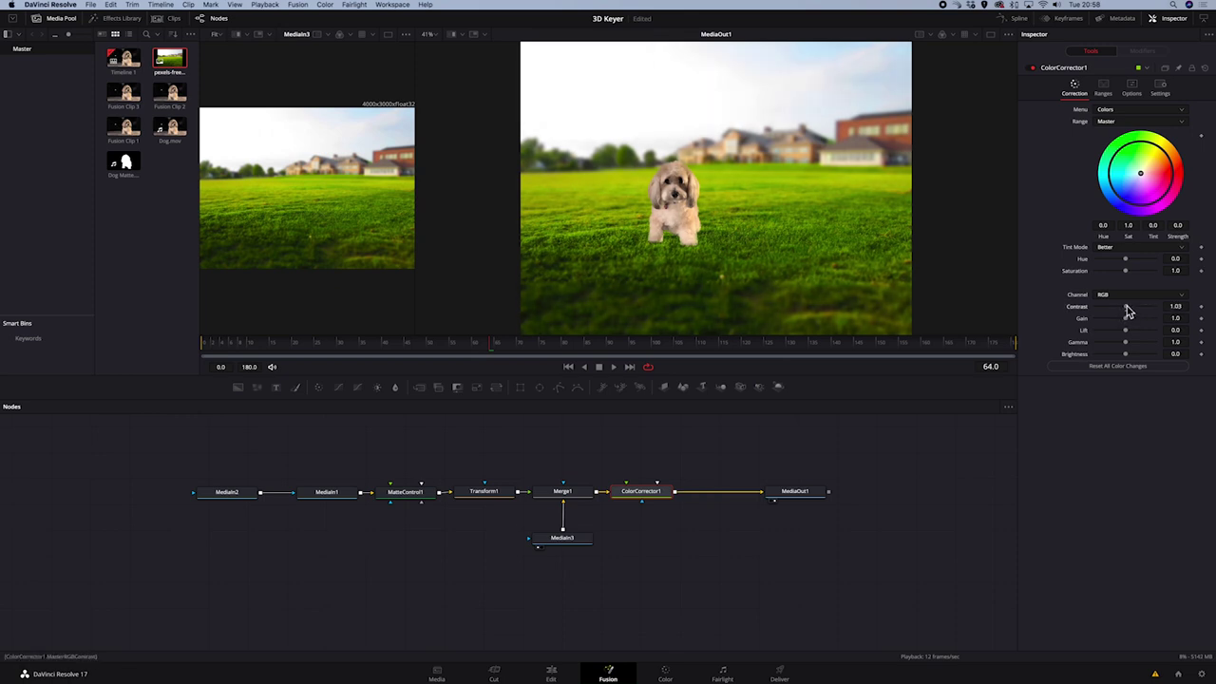